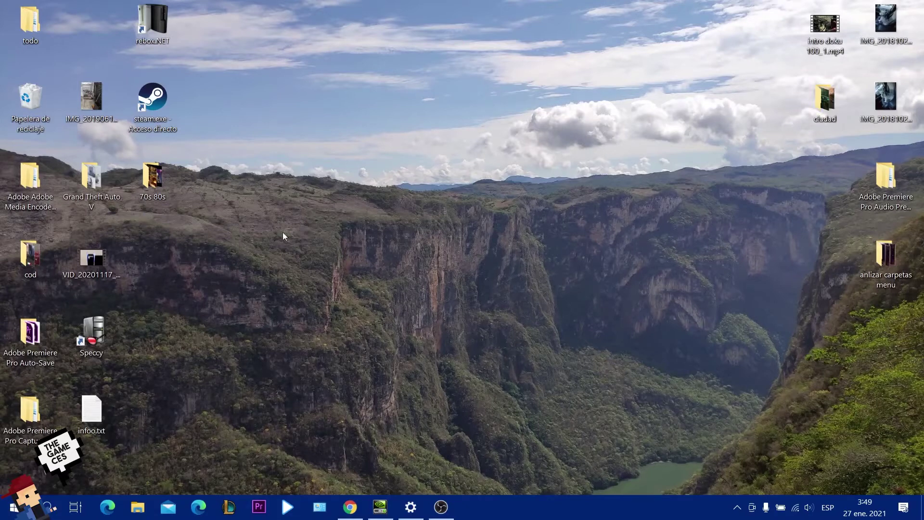
# Create 'Nuevo documento de texto.txt' on the desktop, open it in Notepad, and narrow the window.
pyautogui.rightClick(330, 208)
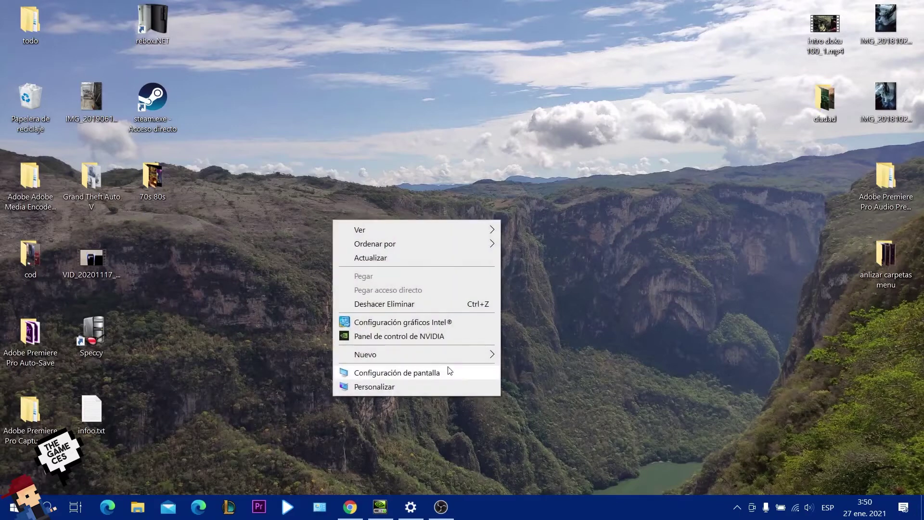
pyautogui.moveTo(413, 354)
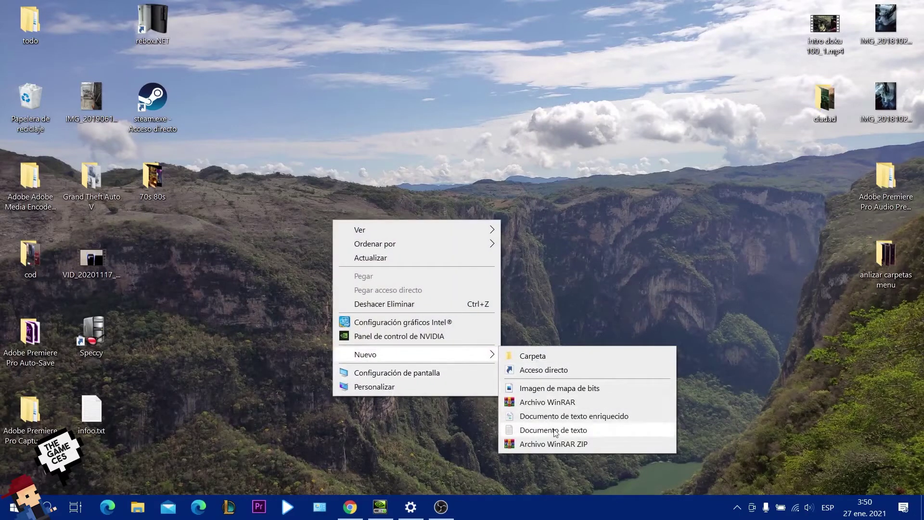
pyautogui.click(553, 431)
pyautogui.press('Return')
pyautogui.press('Return')
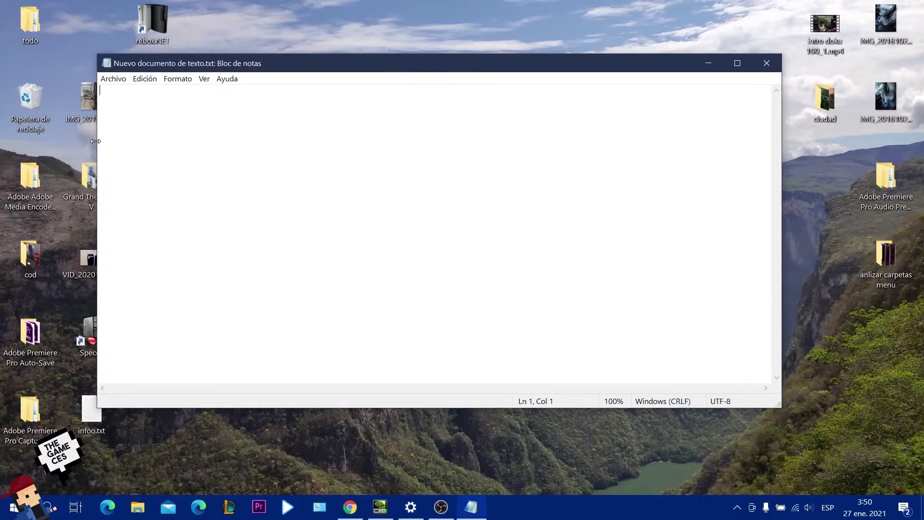
pyautogui.moveTo(97, 139); pyautogui.dragTo(229, 137)
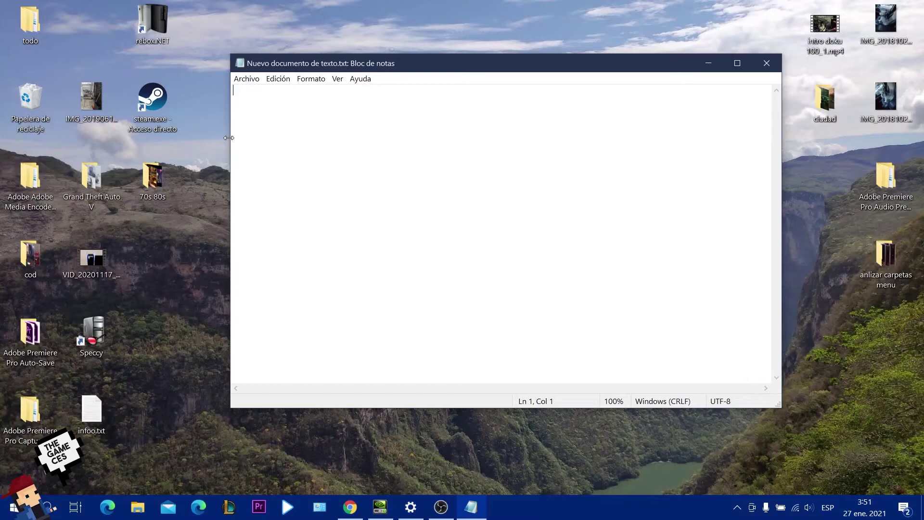
# Type comida, carne and huevo into the note, removing stray characters.
pyautogui.write('comida')
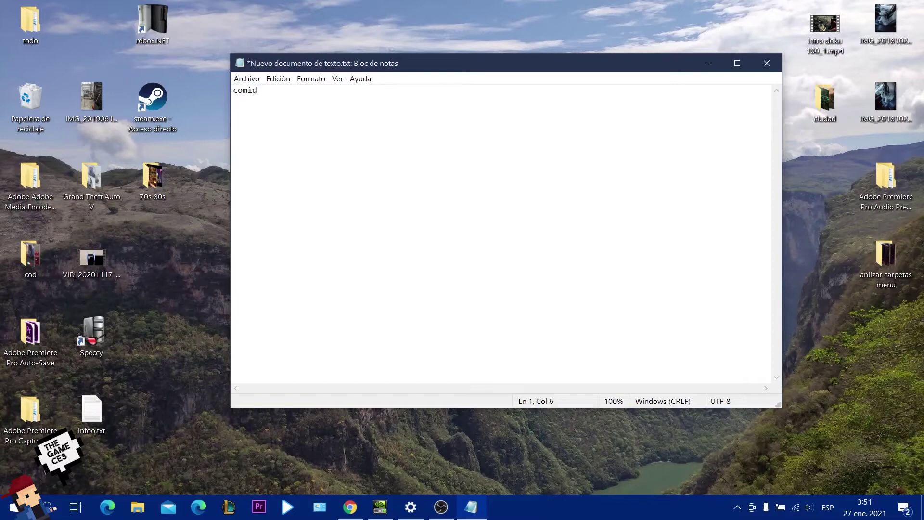
pyautogui.press('Return')
pyautogui.press('Return')
pyautogui.write('carne huevo fri')
pyautogui.press('BackSpace')
pyautogui.press('BackSpace')
pyautogui.press('BackSpace')
# Save the note with Archivo > Guardar and minimize Notepad to show the desktop.
pyautogui.click(247, 79)
pyautogui.click(257, 127)
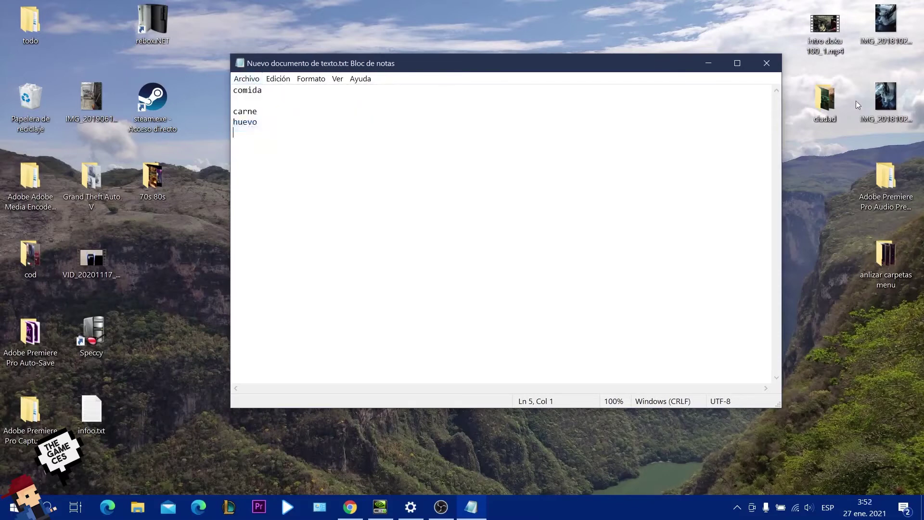
pyautogui.click(709, 62)
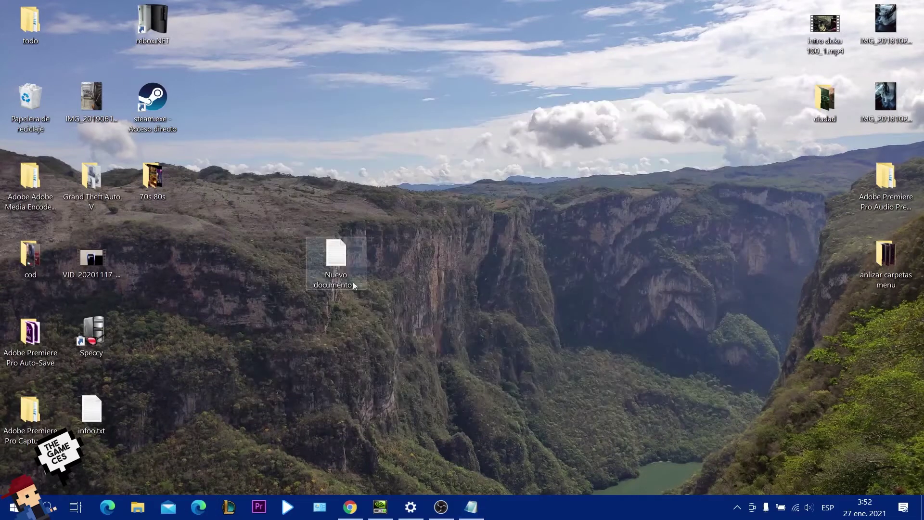
pyautogui.rightClick(351, 273)
pyautogui.click(417, 487)
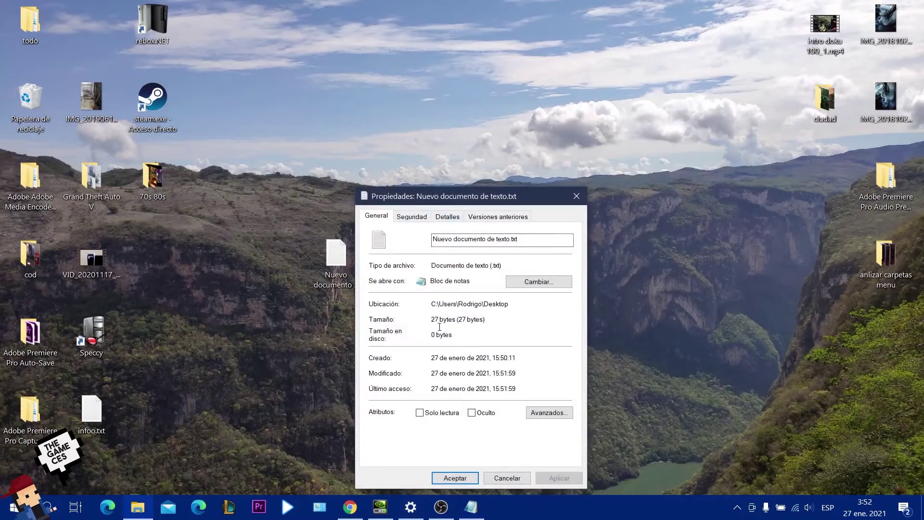
pyautogui.click(577, 196)
pyautogui.doubleClick(342, 263)
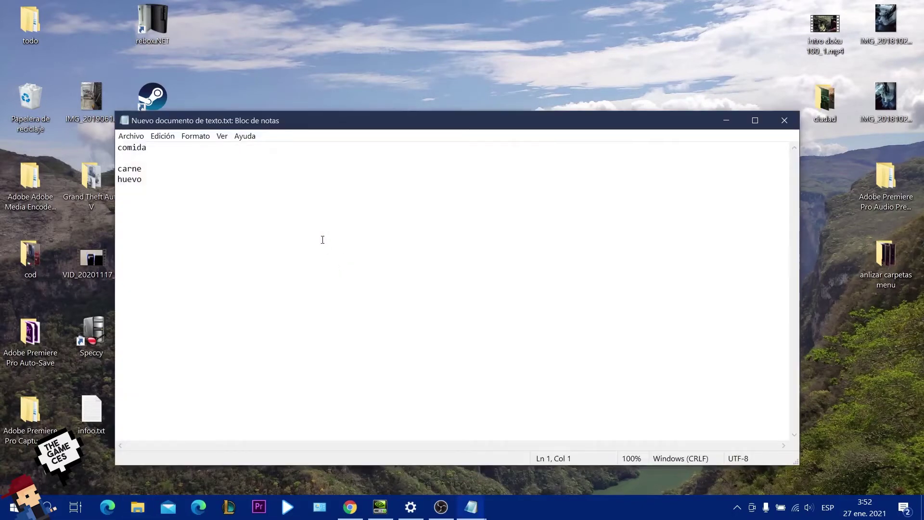
# Type and then delete stray ñ and g characters in the reopened note.
pyautogui.write('ñññ')
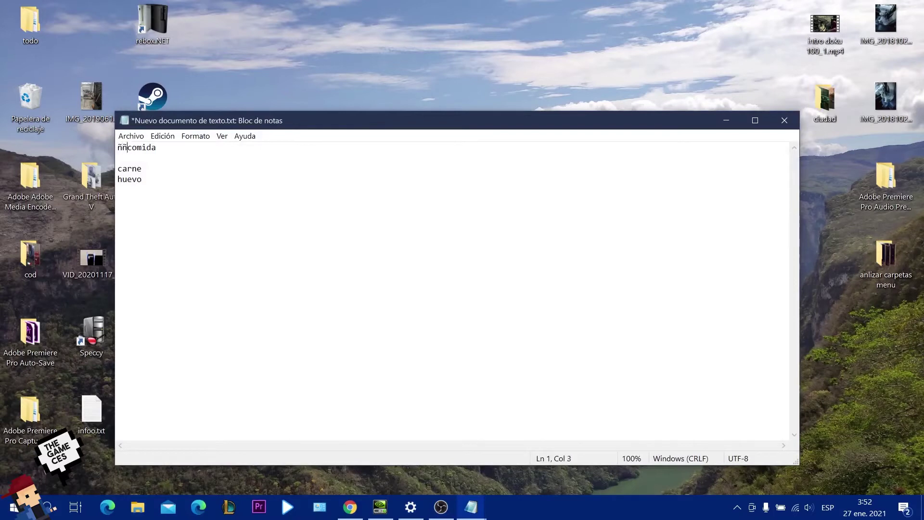
pyautogui.press('BackSpace')
pyautogui.press('BackSpace')
pyautogui.press('BackSpace')
pyautogui.write('}g}g g g g g g g g g g')
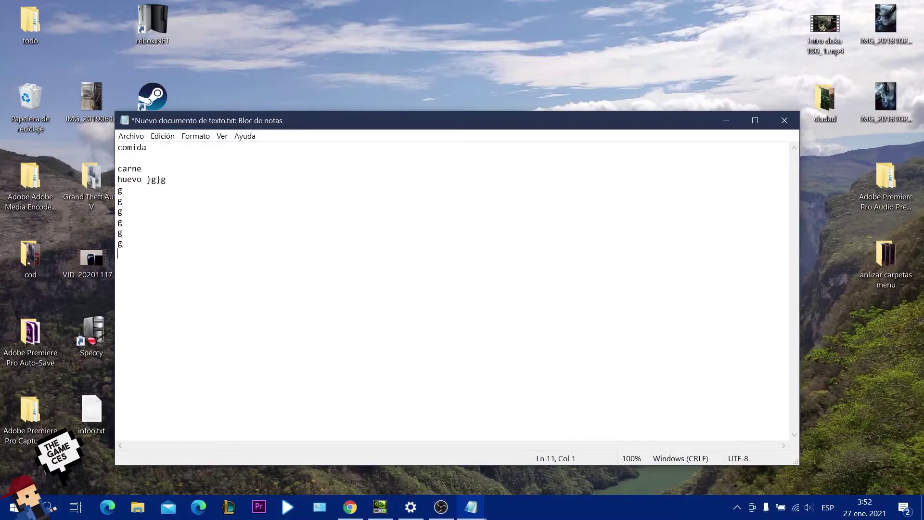
pyautogui.press('BackSpace')
pyautogui.press('BackSpace')
pyautogui.press('BackSpace')
pyautogui.press('BackSpace')
pyautogui.press('BackSpace')
pyautogui.press('BackSpace')
pyautogui.press('BackSpace')
pyautogui.press('BackSpace')
pyautogui.press('BackSpace')
pyautogui.press('BackSpace')
pyautogui.press('BackSpace')
pyautogui.press('BackSpace')
pyautogui.press('BackSpace')
pyautogui.press('BackSpace')
pyautogui.press('BackSpace')
pyautogui.press('BackSpace')
pyautogui.press('BackSpace')
pyautogui.press('BackSpace')
pyautogui.press('BackSpace')
pyautogui.press('BackSpace')
pyautogui.press('BackSpace')
pyautogui.press('BackSpace')
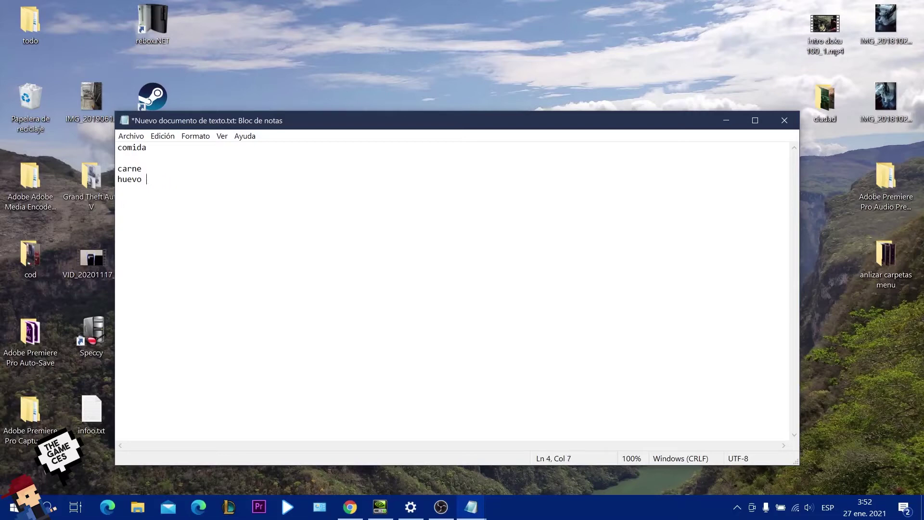
# Add agua and refresco on new lines below huevo.
pyautogui.press('Return')
pyautogui.write('agua ')
pyautogui.write('refresco')
pyautogui.press('BackSpace')
pyautogui.write('o')
pyautogui.press('Return')
pyautogui.press('Return')
pyautogui.press('Return')
pyautogui.press('Return')
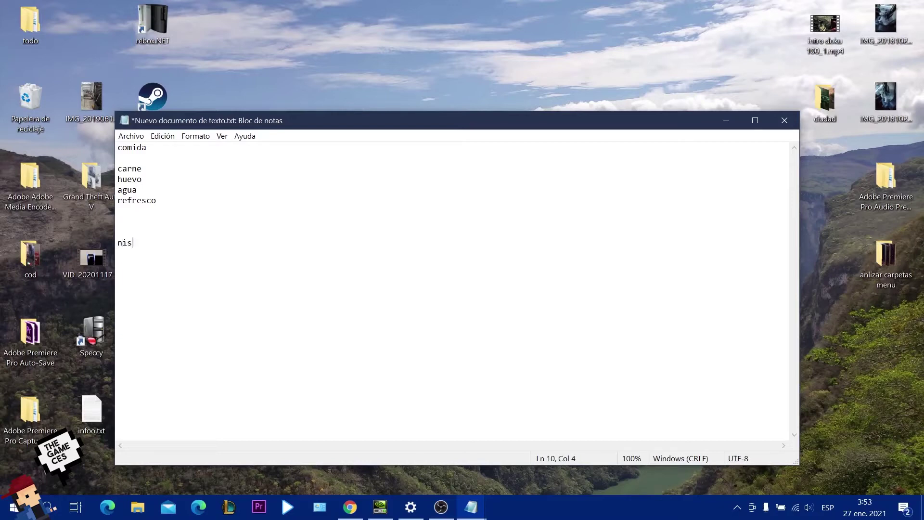
# Type the first two sample passwords on separate lines below the food list.
pyautogui.press('Return')
pyautogui.press('BackSpace')
pyautogui.press('Return')
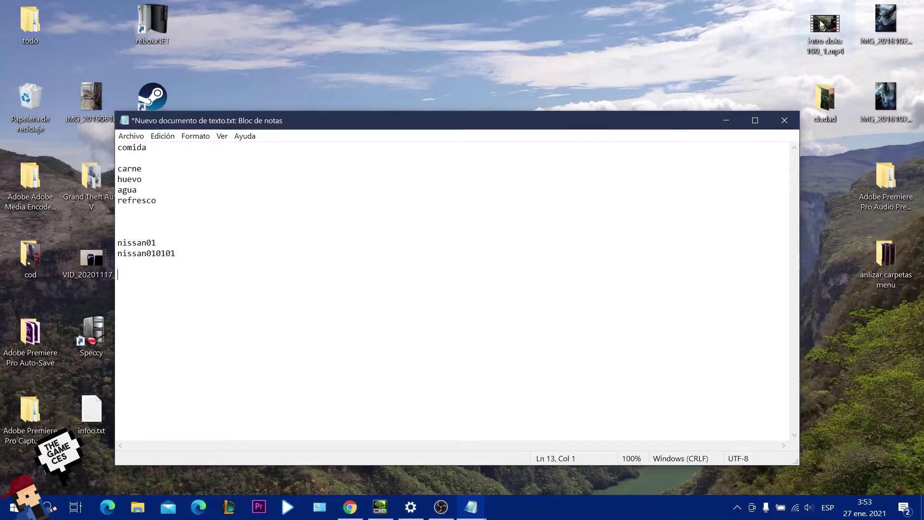
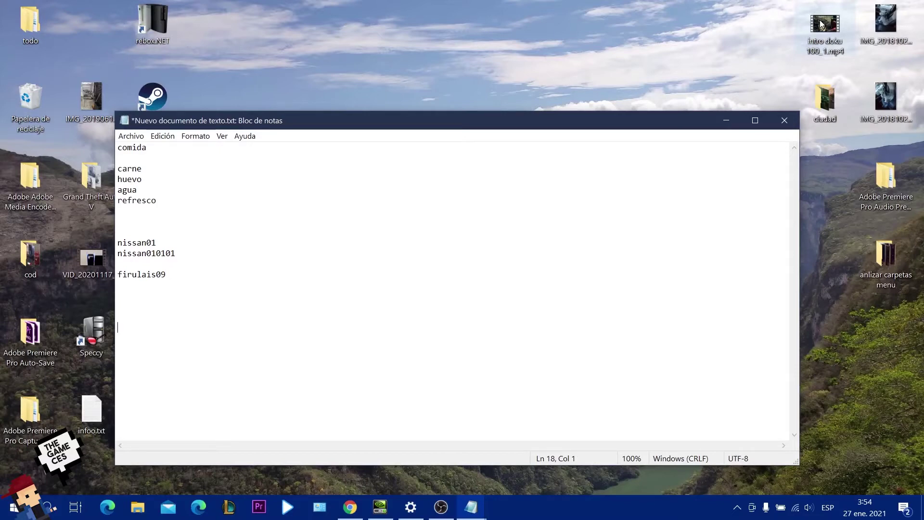
# Add three more sample passwords, each on its own line, fixing a typo.
pyautogui.press('Return')
pyautogui.press('Return')
pyautogui.press('Return')
pyautogui.press('Return')
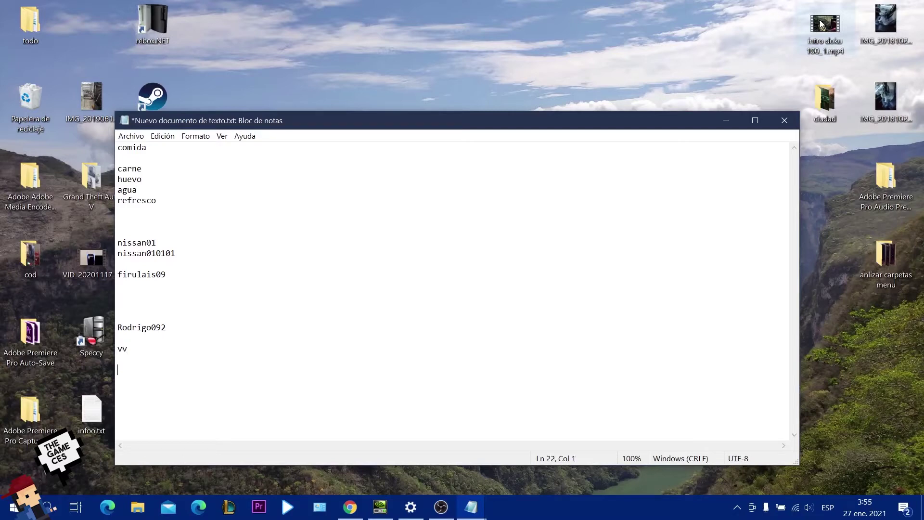
pyautogui.press('BackSpace')
pyautogui.press('BackSpace')
pyautogui.press('BackSpace')
# Complete the last sample password and add a long random character string below it.
pyautogui.write('97')
pyautogui.press('Return')
pyautogui.press('Return')
pyautogui.press('Return')
pyautogui.press('Return')
pyautogui.press('BackSpace')
pyautogui.press('BackSpace')
pyautogui.write('wqepofjvptoj23ptvj34tvp0u34,08tuv3´tvrmq3jtveo,jq4jvt3j,')
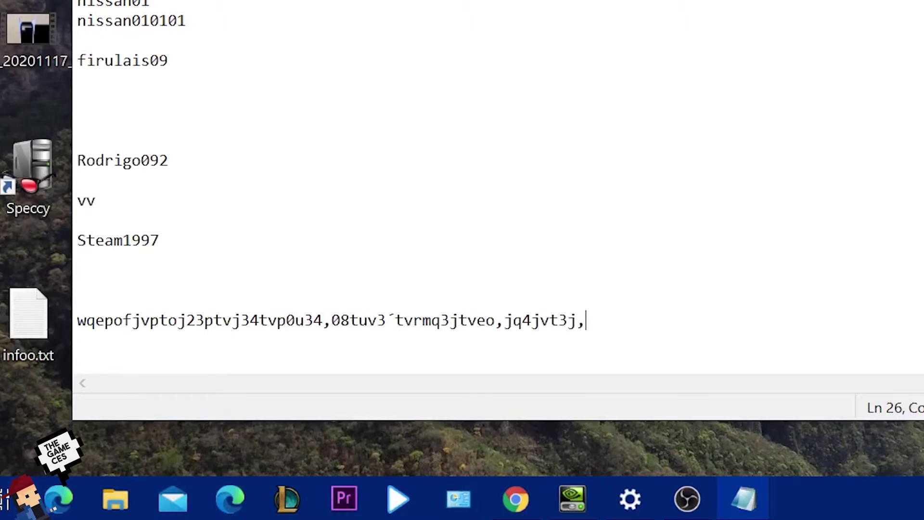
pyautogui.press('BackSpace')
pyautogui.press('BackSpace')
pyautogui.press('BackSpace')
pyautogui.press('BackSpace')
pyautogui.press('BackSpace')
pyautogui.press('BackSpace')
pyautogui.press('BackSpace')
pyautogui.press('BackSpace')
pyautogui.press('BackSpace')
pyautogui.press('BackSpace')
pyautogui.press('BackSpace')
pyautogui.press('BackSpace')
pyautogui.press('BackSpace')
pyautogui.press('BackSpace')
pyautogui.press('BackSpace')
pyautogui.press('BackSpace')
pyautogui.press('BackSpace')
pyautogui.press('BackSpace')
pyautogui.press('BackSpace')
pyautogui.press('BackSpace')
pyautogui.press('BackSpace')
pyautogui.press('BackSpace')
pyautogui.press('BackSpace')
pyautogui.press('BackSpace')
pyautogui.press('BackSpace')
pyautogui.press('BackSpace')
pyautogui.press('BackSpace')
pyautogui.press('BackSpace')
pyautogui.press('BackSpace')
pyautogui.press('BackSpace')
pyautogui.press('BackSpace')
pyautogui.press('BackSpace')
pyautogui.press('BackSpace')
pyautogui.press('BackSpace')
pyautogui.press('BackSpace')
pyautogui.press('BackSpace')
pyautogui.press('BackSpace')
pyautogui.press('BackSpace')
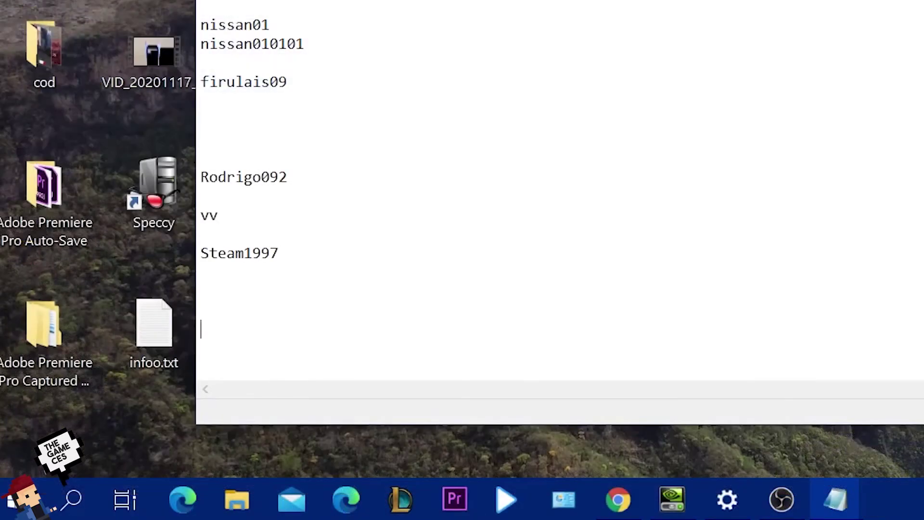
# Type a row of symbols followed by two mixed-character sample passwords on the new line.
pyautogui.write('# $ % &/( ) = ?')
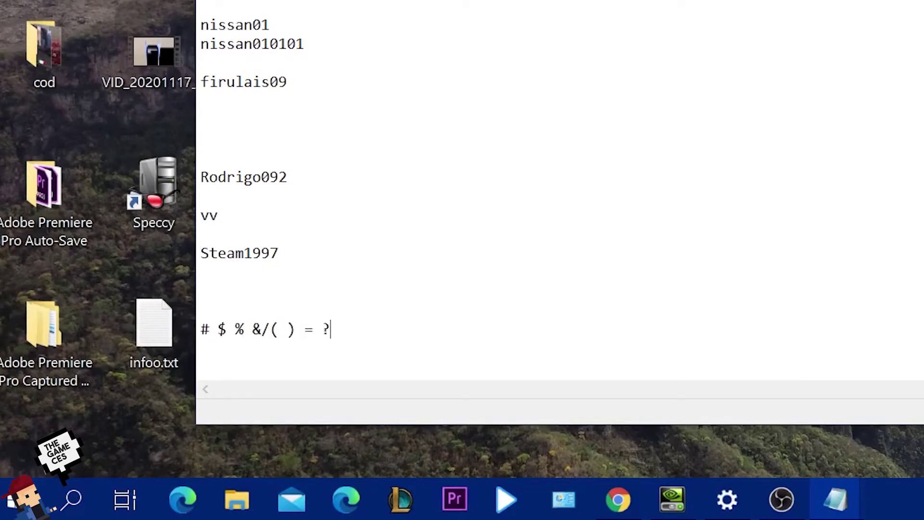
pyautogui.write(' ¡   umera')
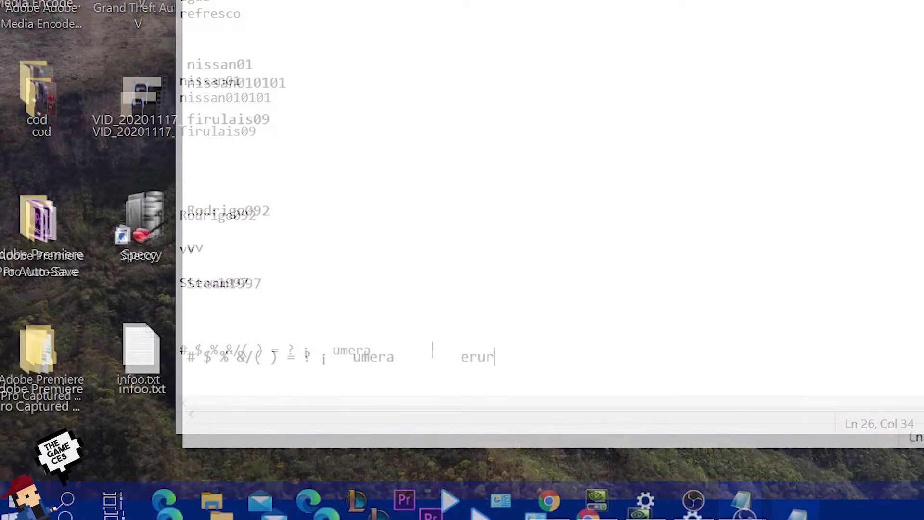
pyautogui.write('pa')
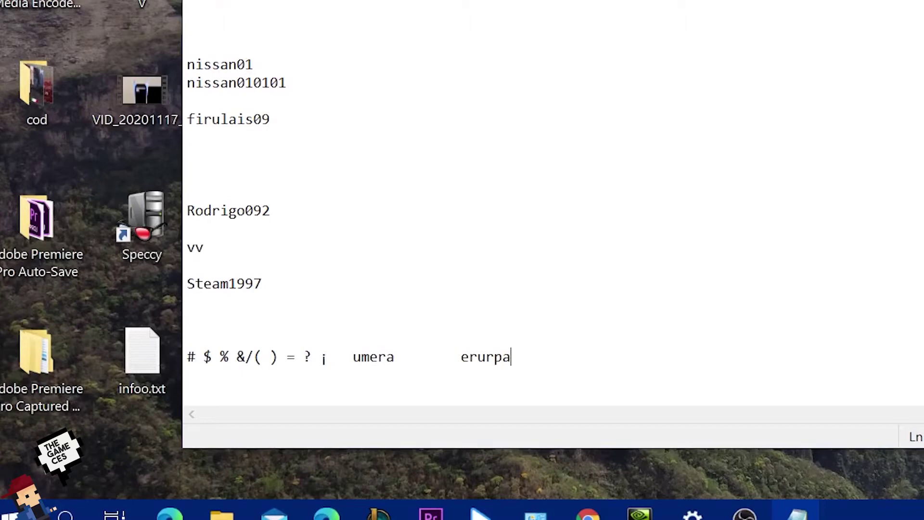
pyautogui.write('?#9')
pyautogui.write('e')
pyautogui.press('BackSpace')
pyautogui.write('E$')
# Extend the last password on the symbol line and leave an empty line at the end.
pyautogui.doubleClick(464, 356)
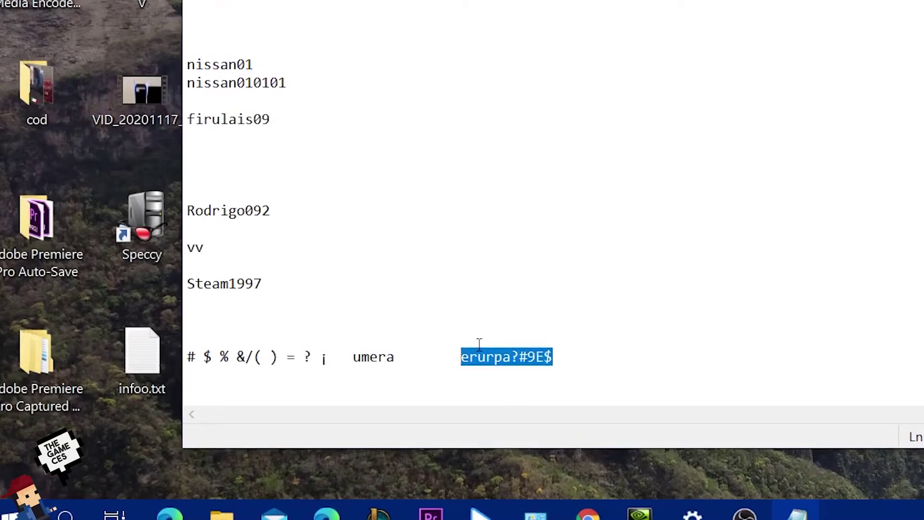
pyautogui.click(575, 361)
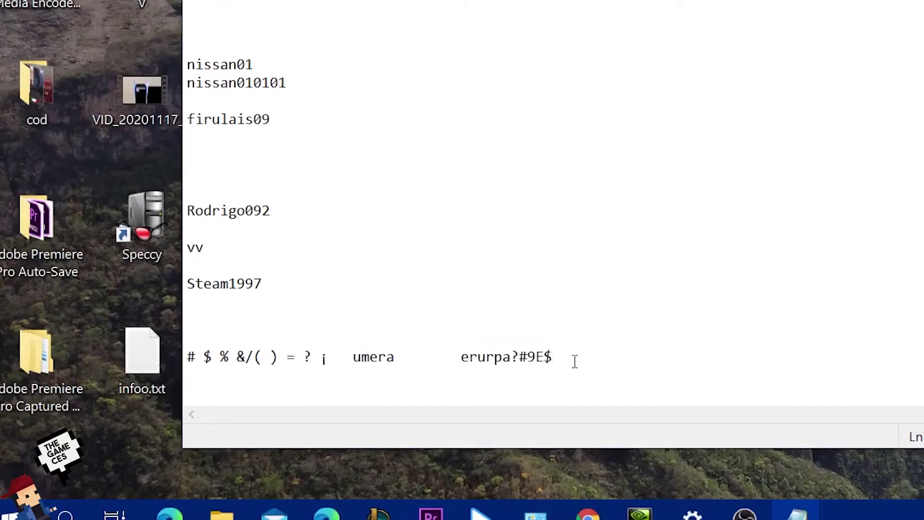
pyautogui.write('09soip')
pyautogui.press('Return')
pyautogui.press('Return')
pyautogui.press('Return')
pyautogui.press('Return')
pyautogui.press('Return')
pyautogui.press('Return')
pyautogui.press('Return')
pyautogui.press('Return')
pyautogui.press('Return')
pyautogui.press('Return')
pyautogui.press('Return')
pyautogui.press('Return')
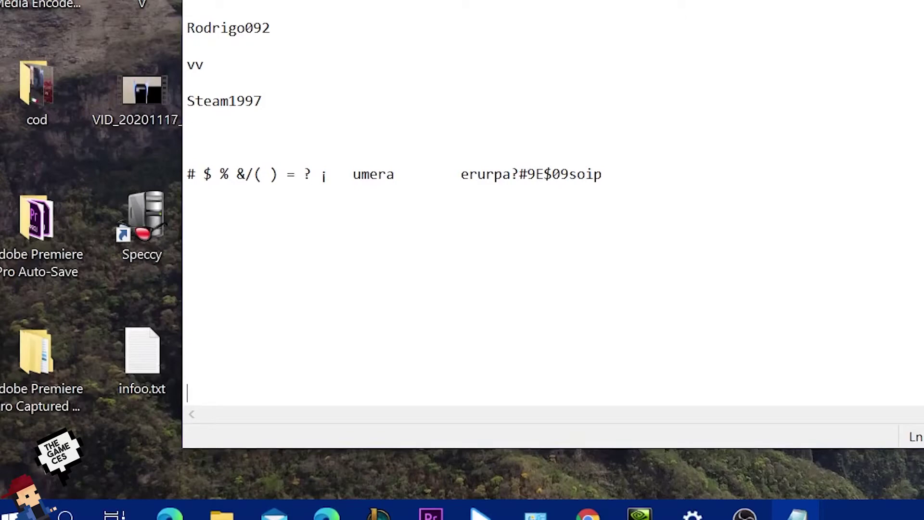
pyautogui.press('BackSpace')
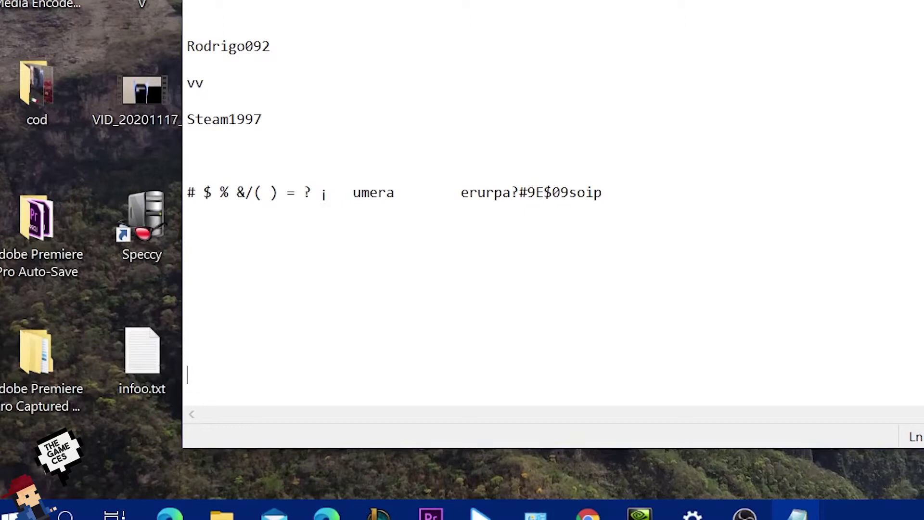
pyautogui.write('1997')
pyautogui.press('Return')
pyautogui.press('Return')
pyautogui.press('Return')
pyautogui.press('Return')
pyautogui.press('Return')
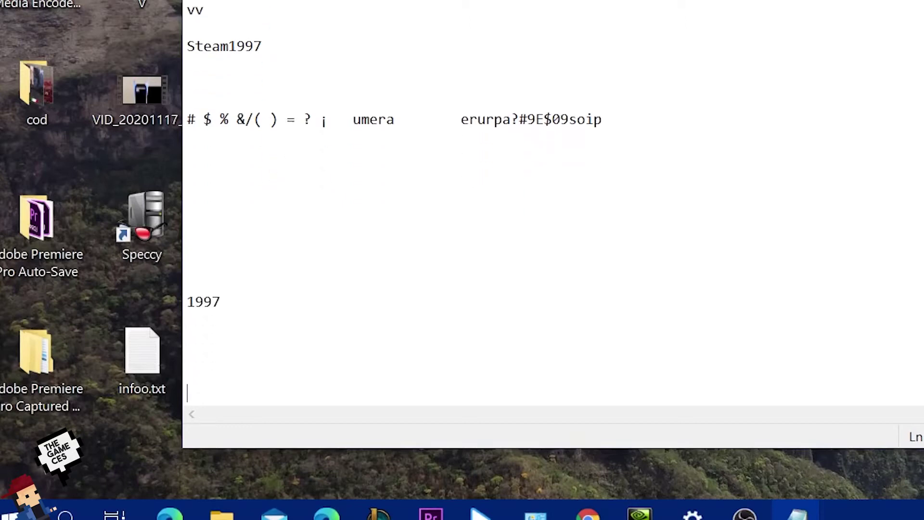
pyautogui.press('Return')
pyautogui.press('BackSpace')
pyautogui.press('BackSpace')
pyautogui.press('BackSpace')
pyautogui.press('BackSpace')
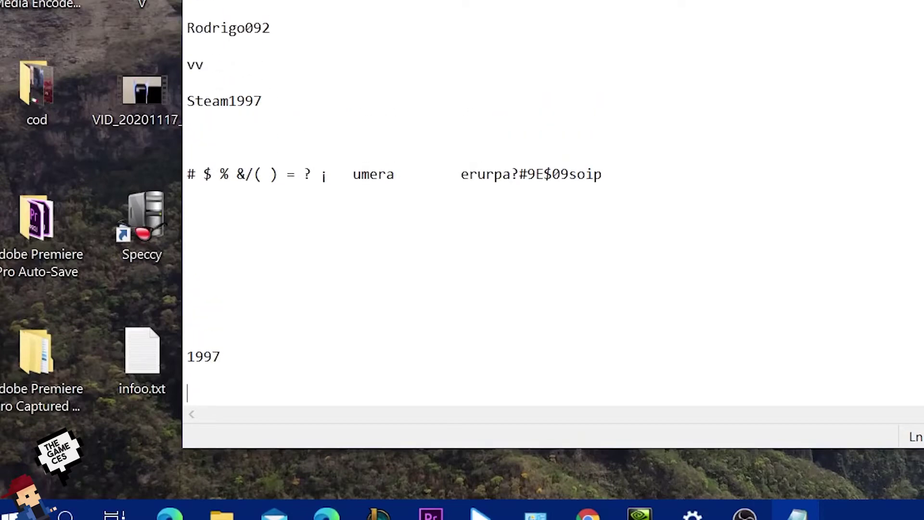
pyautogui.press('BackSpace')
pyautogui.press('Return')
pyautogui.press('Return')
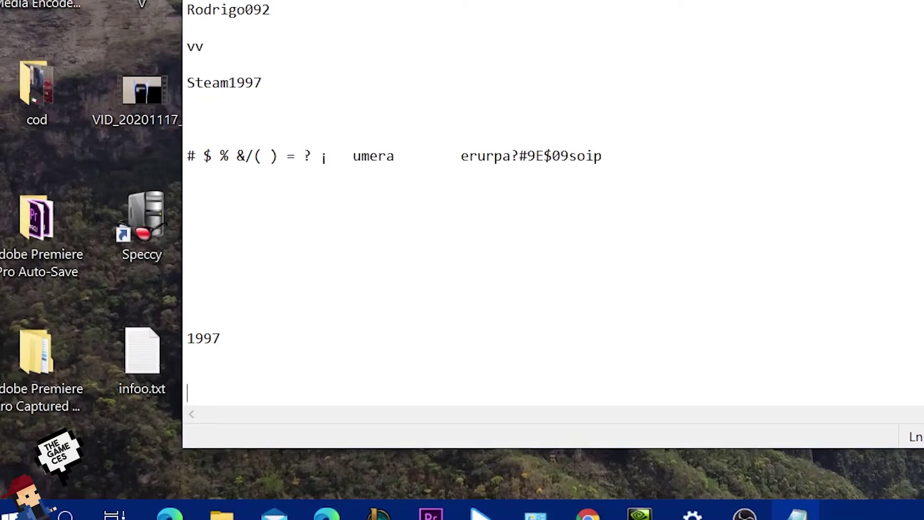
pyautogui.press('Return')
pyautogui.write('2')
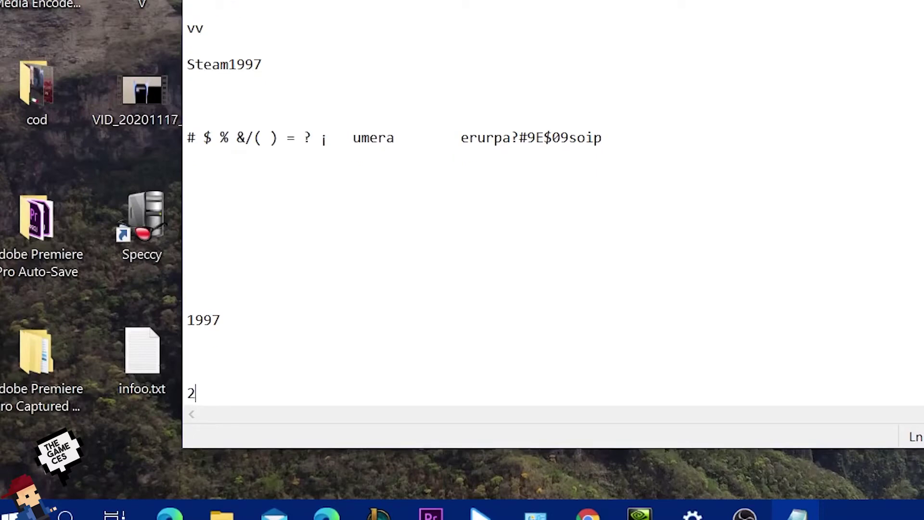
pyautogui.write('020')
pyautogui.write('01020')
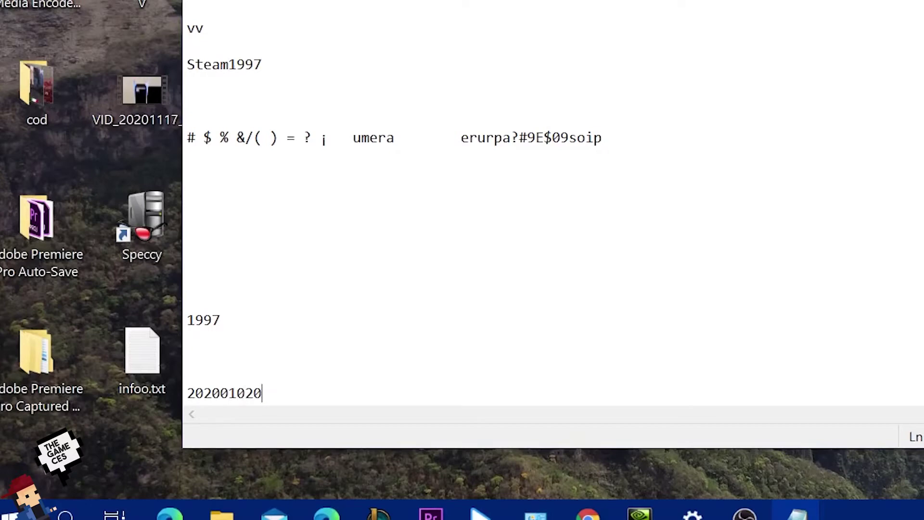
pyautogui.write('30304')
pyautogui.press('BackSpace')
pyautogui.press('BackSpace')
pyautogui.press('BackSpace')
pyautogui.press('BackSpace')
pyautogui.press('BackSpace')
pyautogui.press('BackSpace')
pyautogui.press('BackSpace')
pyautogui.press('BackSpace')
pyautogui.press('BackSpace')
pyautogui.press('BackSpace')
pyautogui.press('BackSpace')
pyautogui.press('BackSpace')
pyautogui.press('BackSpace')
pyautogui.press('BackSpace')
pyautogui.press('BackSpace')
pyautogui.press('BackSpace')
pyautogui.press('BackSpace')
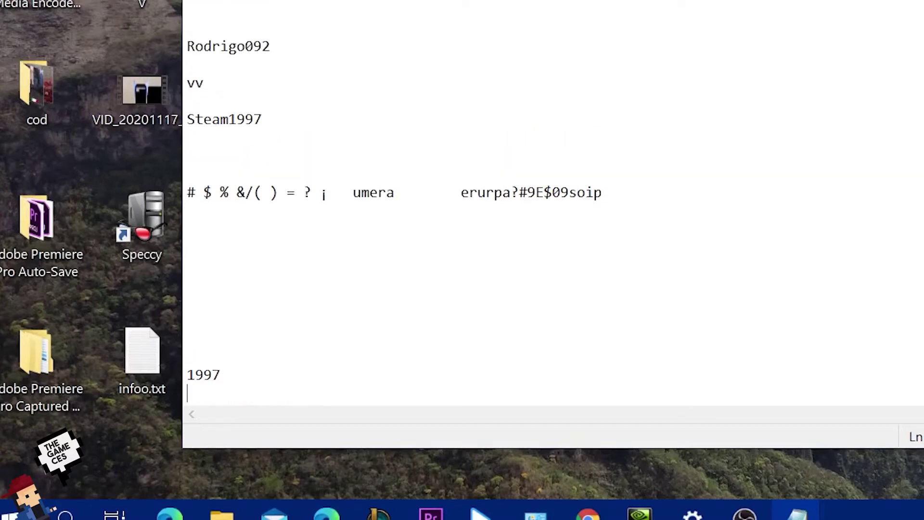
pyautogui.moveTo(211, 375)
pyautogui.mouseDown()
pyautogui.moveTo(219, 375)
pyautogui.moveTo(200, 377)
pyautogui.mouseUp()
pyautogui.doubleClick(221, 378)
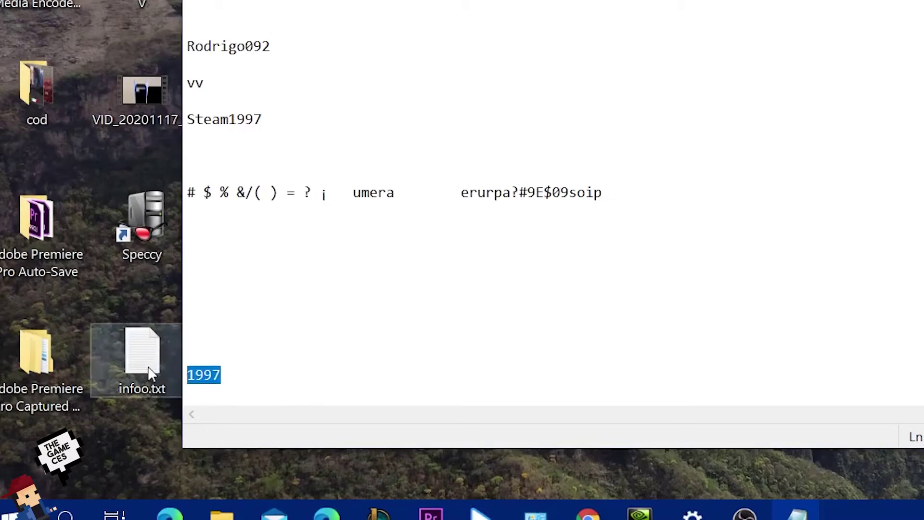
pyautogui.click(243, 376)
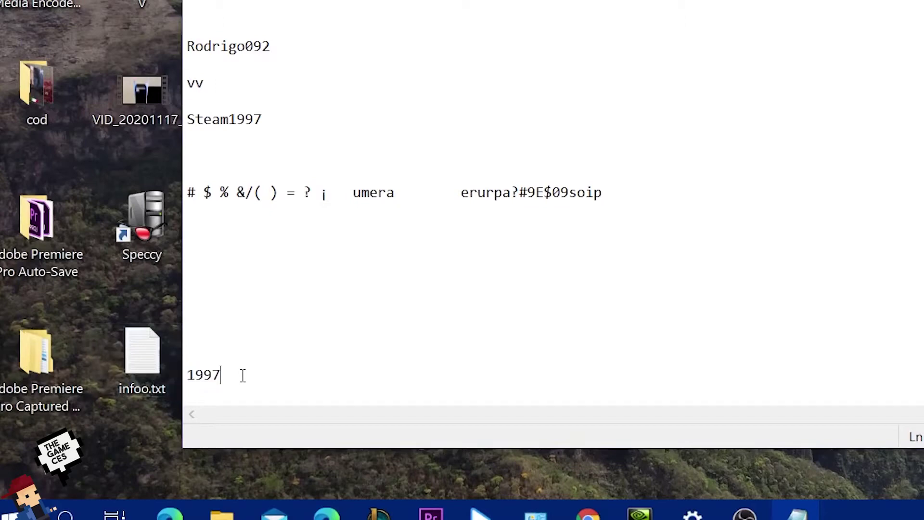
pyautogui.press('Return')
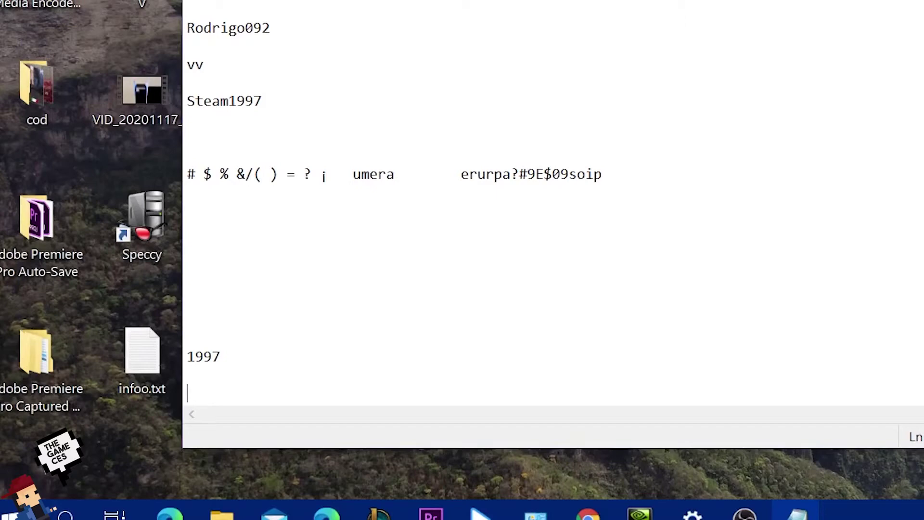
pyautogui.write('97#')
pyautogui.write('051')
pyautogui.write('?')
pyautogui.hotkey('ctrl', 'z')
pyautogui.press('BackSpace')
pyautogui.press('BackSpace')
pyautogui.press('BackSpace')
pyautogui.press('BackSpace')
pyautogui.press('BackSpace')
pyautogui.press('BackSpace')
pyautogui.write('$%%&/(')
pyautogui.press('BackSpace')
pyautogui.press('BackSpace')
pyautogui.press('BackSpace')
pyautogui.press('BackSpace')
pyautogui.press('BackSpace')
pyautogui.press('BackSpace')
pyautogui.write('19%#')
pyautogui.press('BackSpace')
pyautogui.press('BackSpace')
pyautogui.write('#"')
pyautogui.press('BackSpace')
pyautogui.write('?')
pyautogui.press('Left')
pyautogui.press('Left')
pyautogui.press('Left')
pyautogui.press('Left')
pyautogui.press('Right')
pyautogui.press('Right')
pyautogui.press('Right')
pyautogui.press('Right')
pyautogui.press('Right')
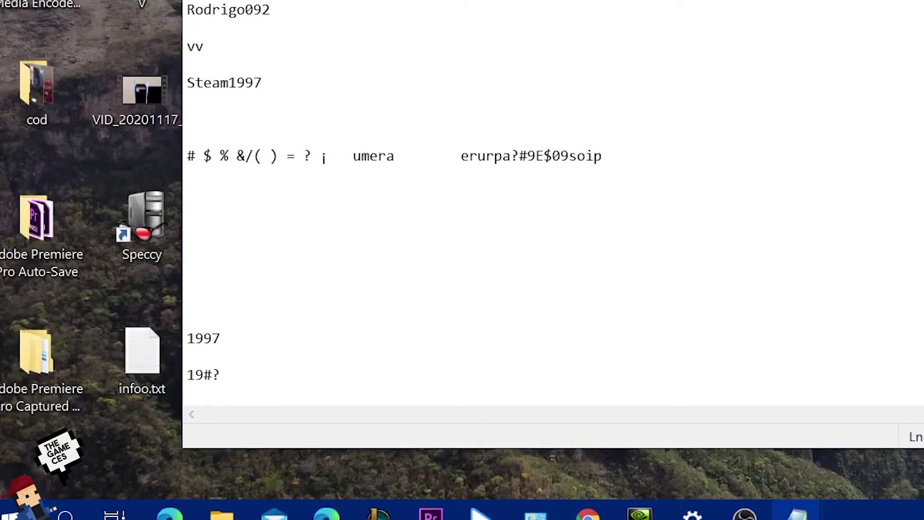
pyautogui.press('Left')
pyautogui.write('9$')
pyautogui.press('BackSpace')
pyautogui.press('BackSpace')
pyautogui.press('BackSpace')
pyautogui.press('BackSpace')
pyautogui.press('BackSpace')
pyautogui.press('BackSpace')
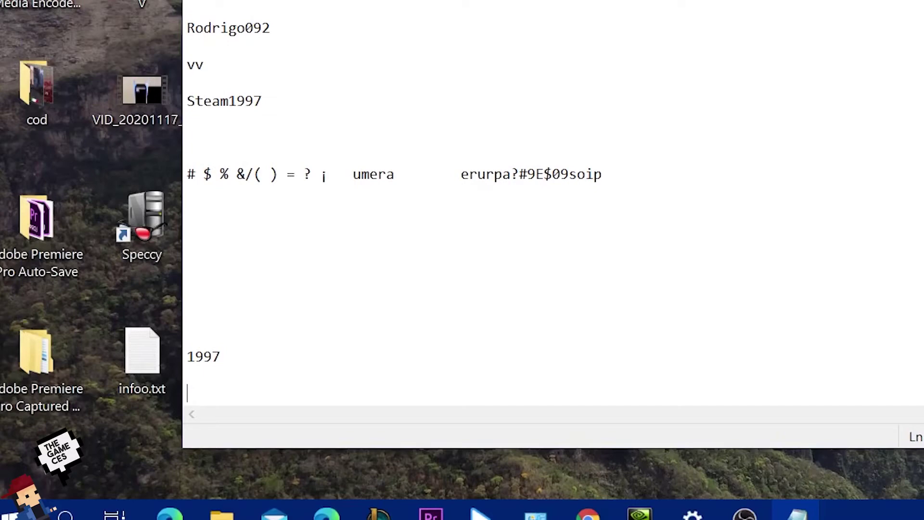
pyautogui.write('12345678')
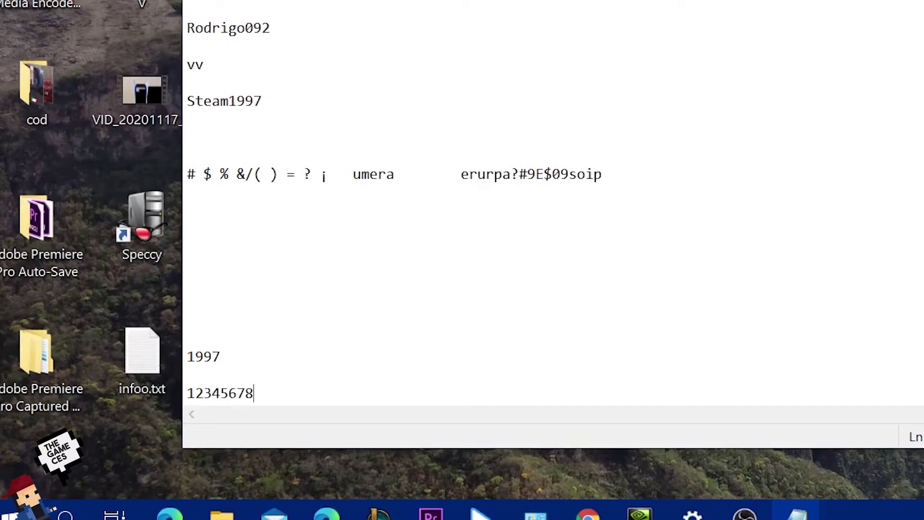
pyautogui.press('BackSpace')
pyautogui.press('BackSpace')
pyautogui.press('BackSpace')
pyautogui.press('BackSpace')
pyautogui.press('BackSpace')
pyautogui.press('BackSpace')
pyautogui.press('BackSpace')
pyautogui.press('BackSpace')
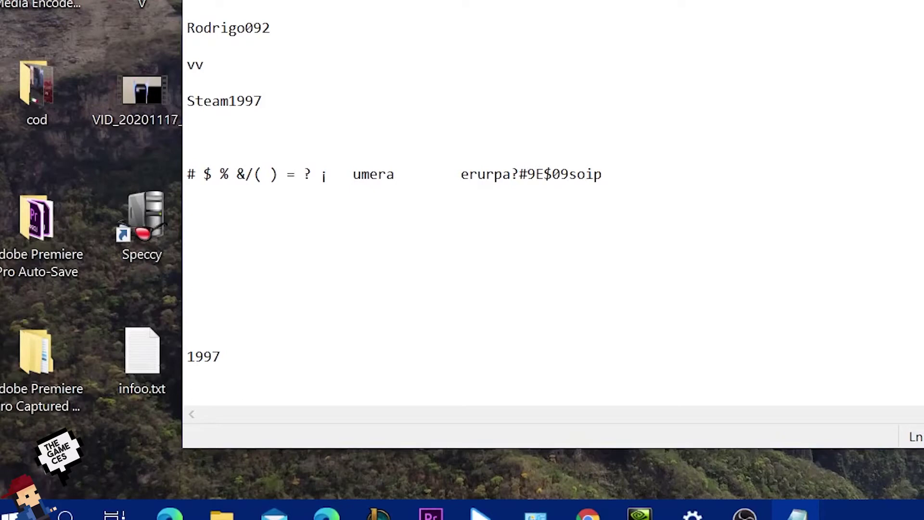
pyautogui.write('123456789')
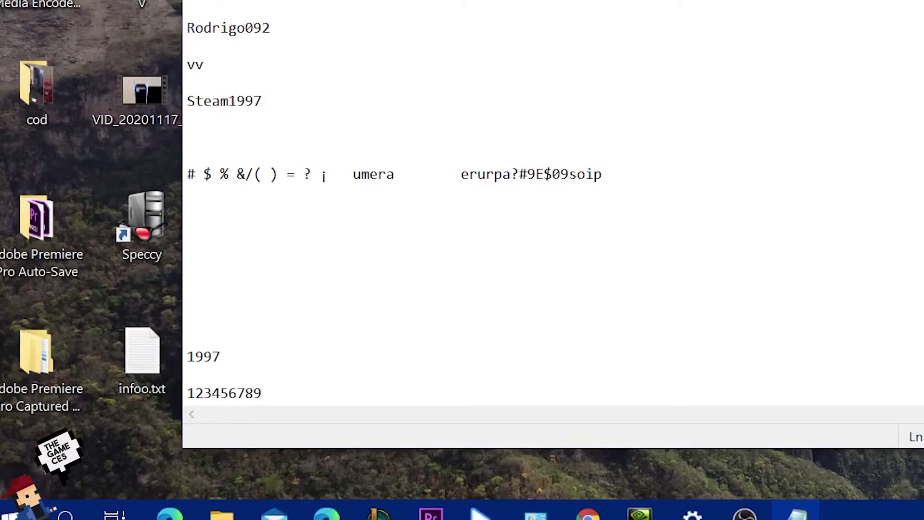
pyautogui.press('BackSpace')
pyautogui.press('BackSpace')
pyautogui.press('BackSpace')
pyautogui.press('BackSpace')
pyautogui.press('BackSpace')
pyautogui.press('BackSpace')
pyautogui.press('BackSpace')
pyautogui.press('BackSpace')
pyautogui.press('BackSpace')
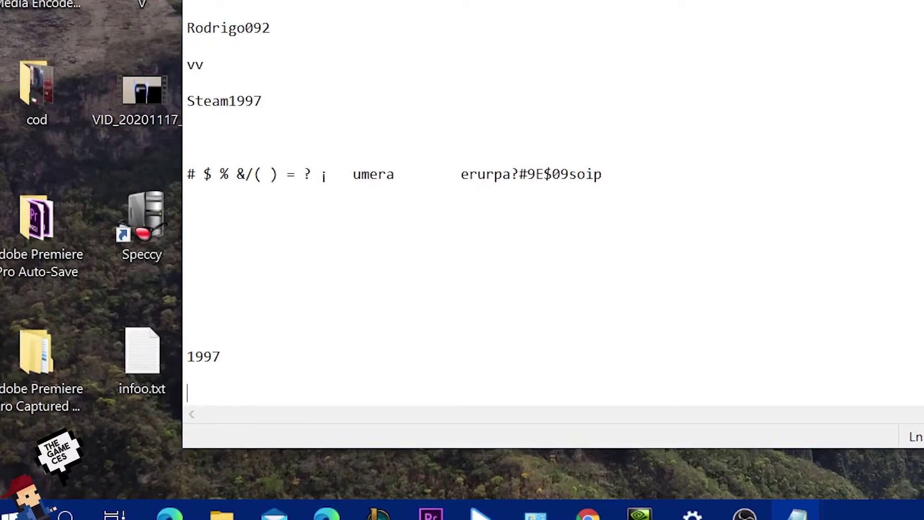
pyautogui.write('7910')
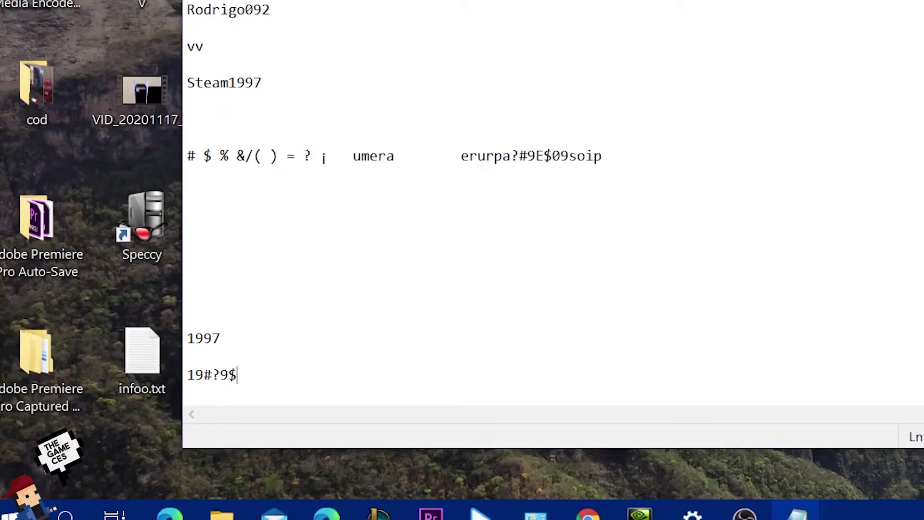
# Select and copy the long complex sample password from the note.
pyautogui.click(609, 160)
pyautogui.moveTo(628, 156); pyautogui.dragTo(464, 159)
pyautogui.rightClick(469, 179)
pyautogui.press('Escape')
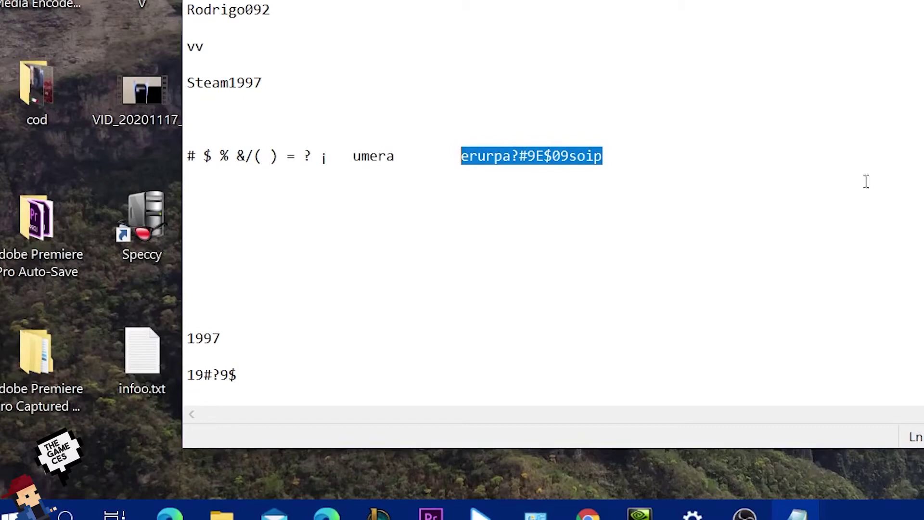
# Enter a six-digit sample password in the Kaspersky Password Checker field.
pyautogui.moveTo(597, 514)
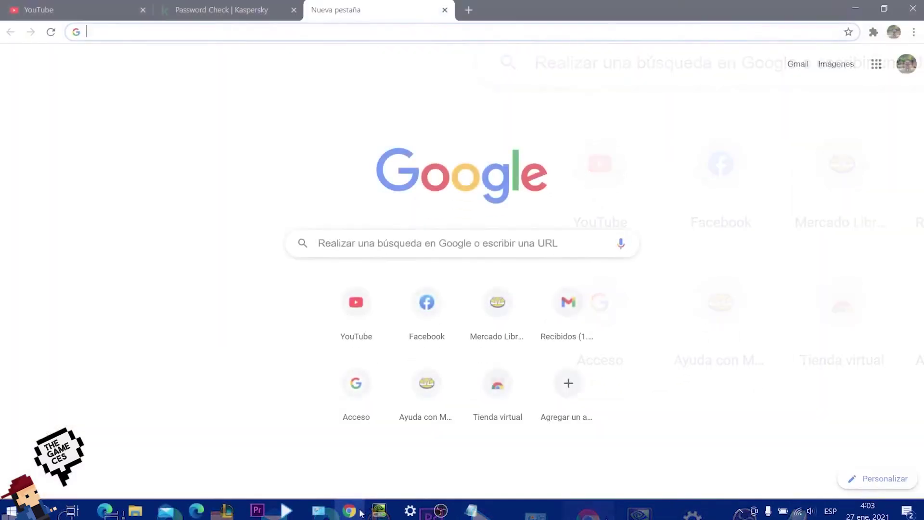
pyautogui.click(212, 10)
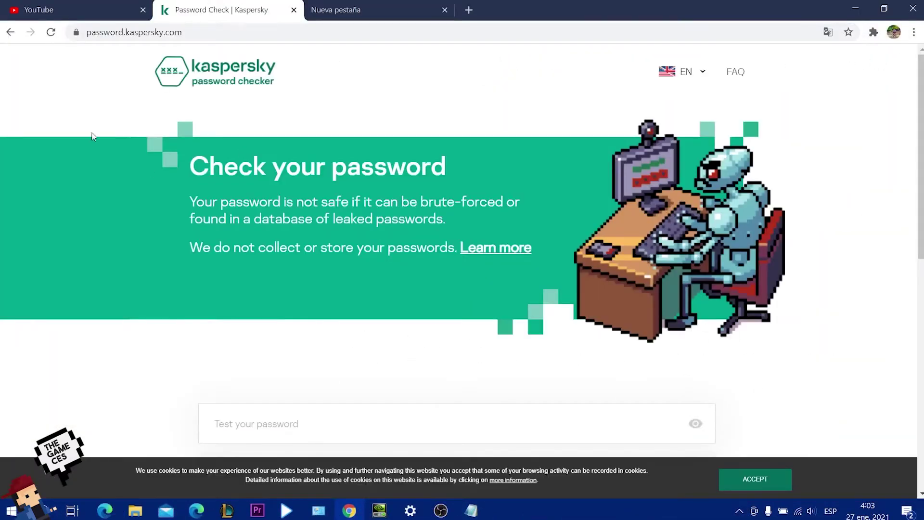
pyautogui.scroll(-3, 917, 238)
pyautogui.moveTo(917, 238); pyautogui.dragTo(916, 231)
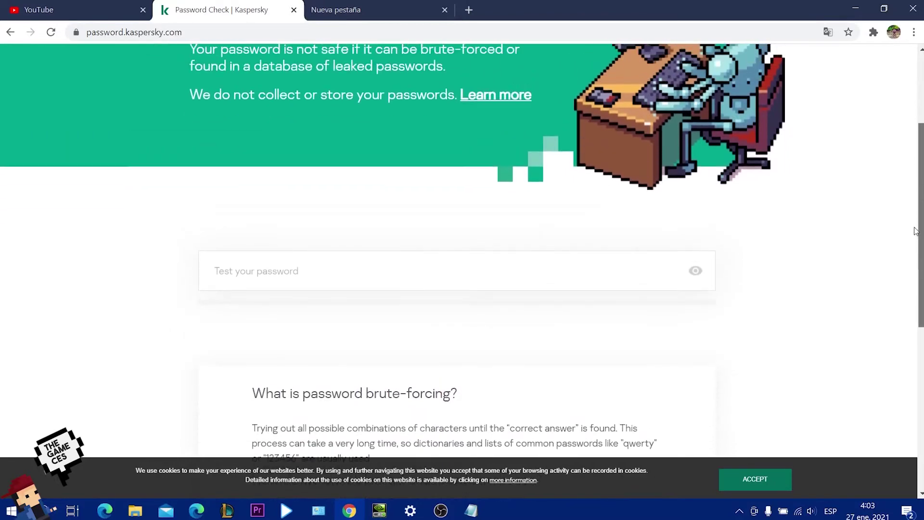
pyautogui.click(529, 274)
pyautogui.write('123')
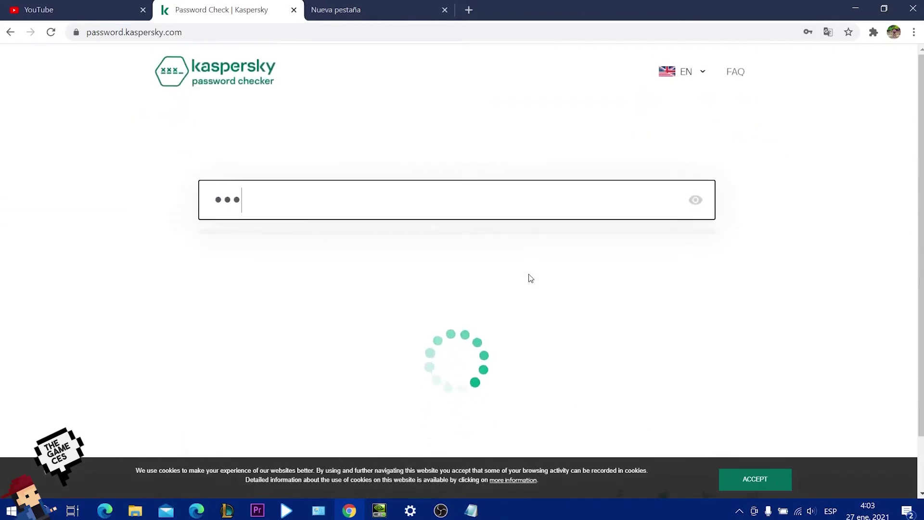
pyautogui.press('BackSpace')
pyautogui.press('BackSpace')
pyautogui.press('BackSpace')
pyautogui.write('123456')
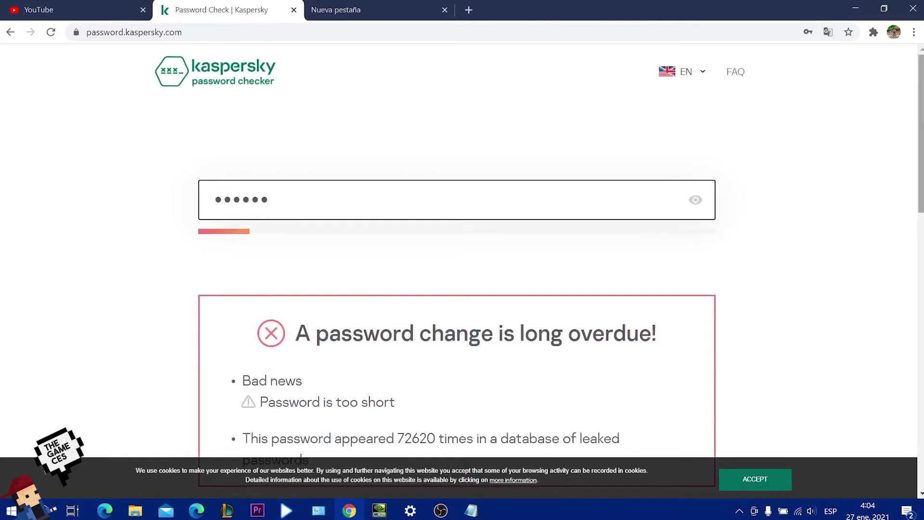
# Switch the page to Spanish (ES), re-enter the password, and highlight its 72620-leak count.
pyautogui.scroll(-1, 920, 202)
pyautogui.scroll(1, 921, 203)
pyautogui.click(702, 73)
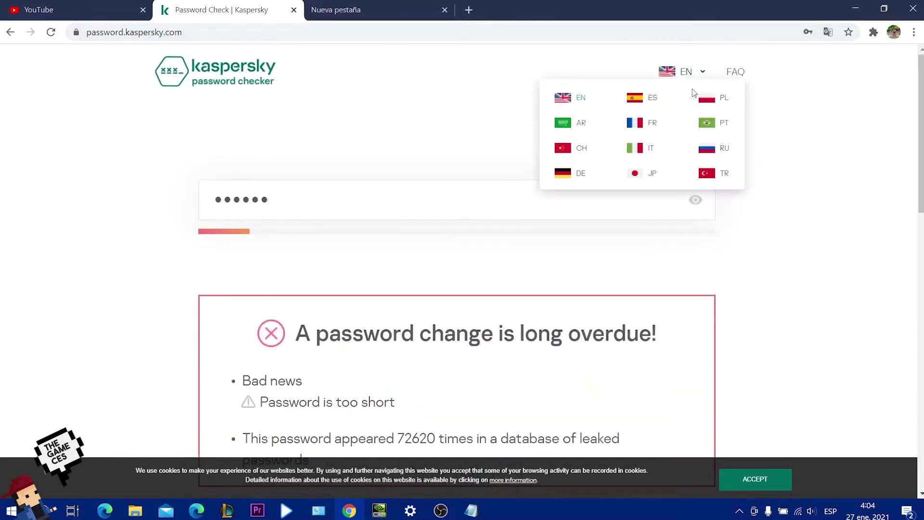
pyautogui.click(651, 107)
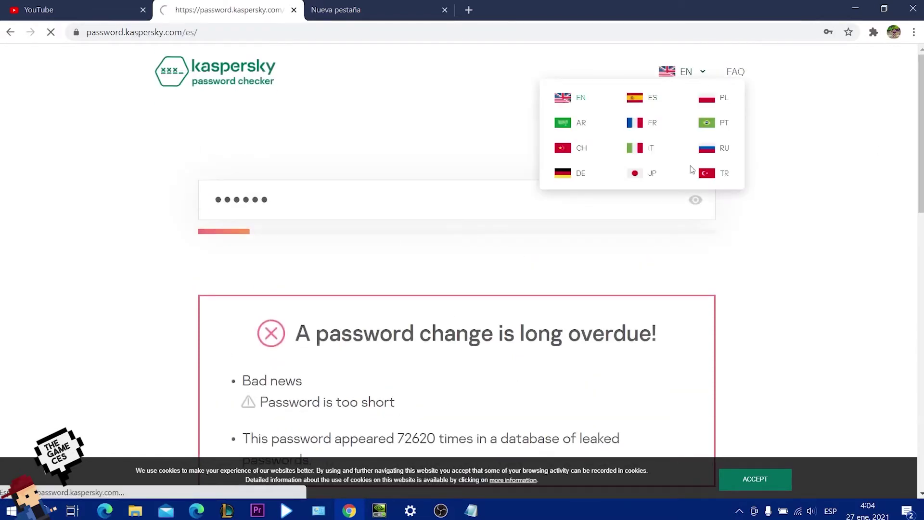
pyautogui.scroll(-4, 599, 291)
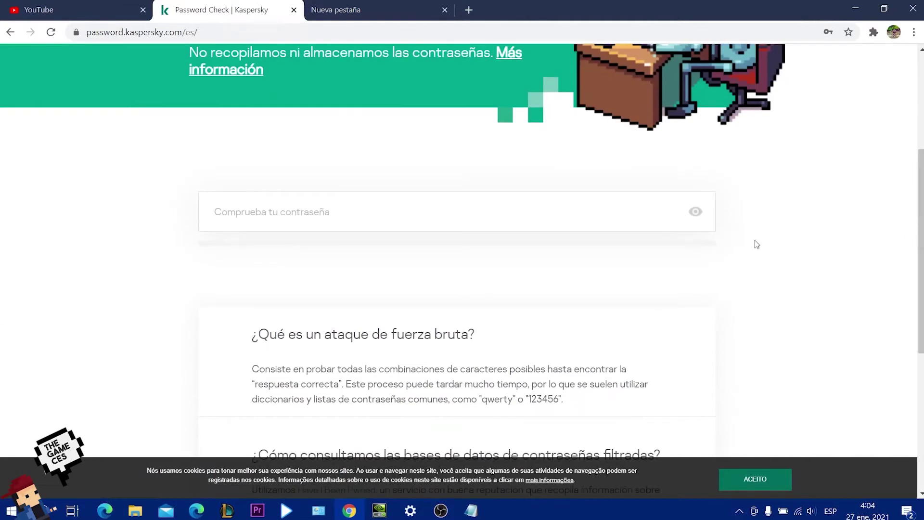
pyautogui.click(511, 219)
pyautogui.write('456')
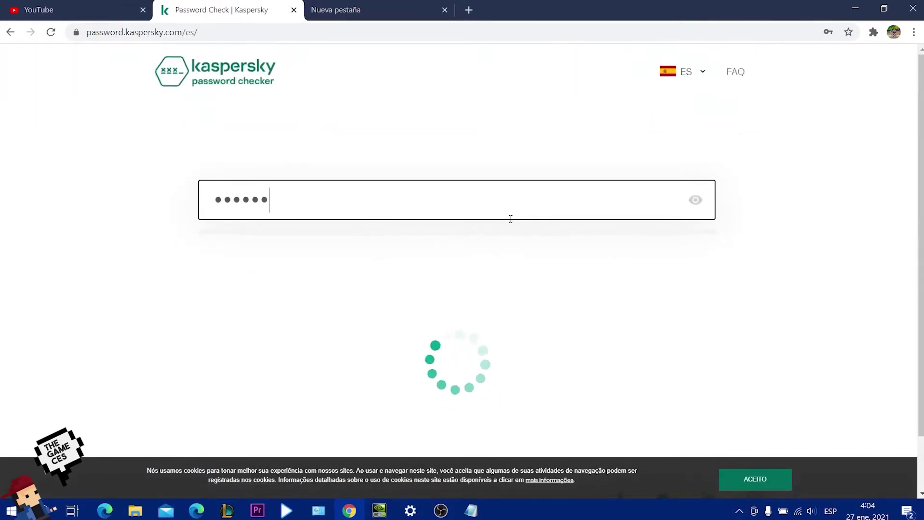
pyautogui.scroll(-3, 462, 265)
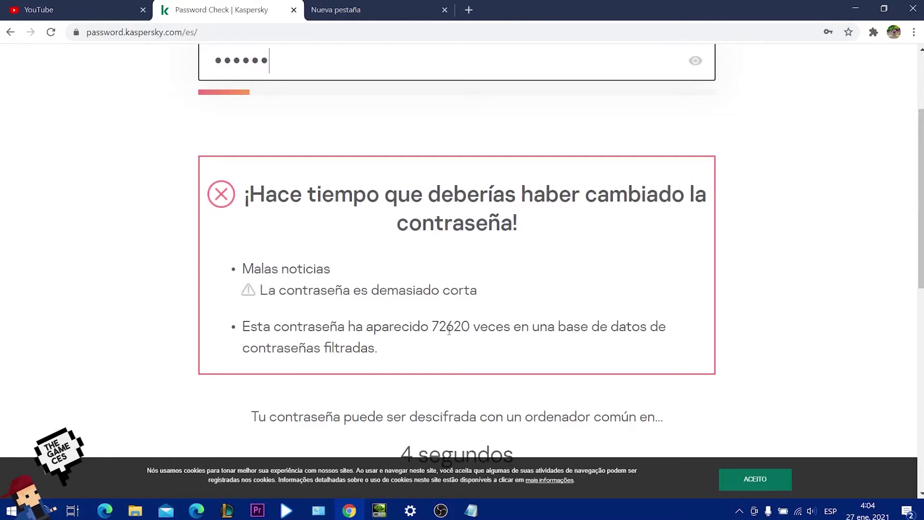
pyautogui.moveTo(463, 327); pyautogui.dragTo(516, 347)
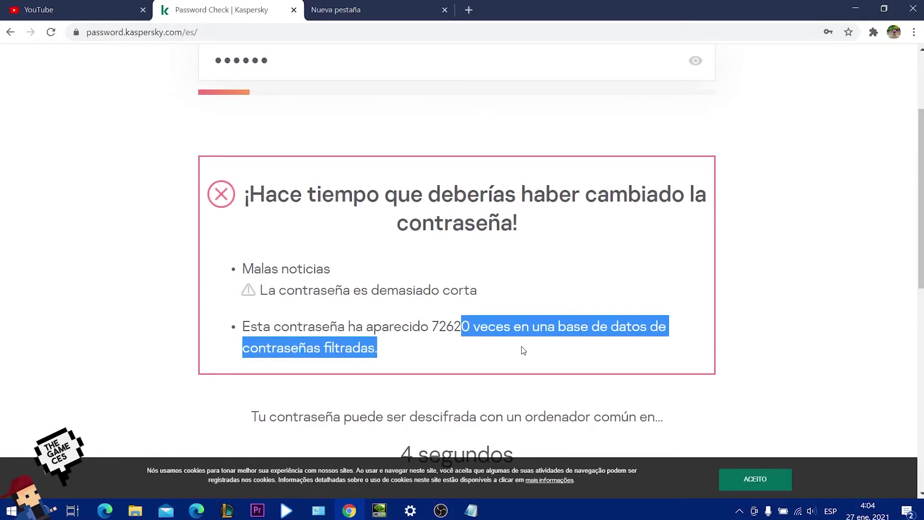
pyautogui.scroll(3, 524, 350)
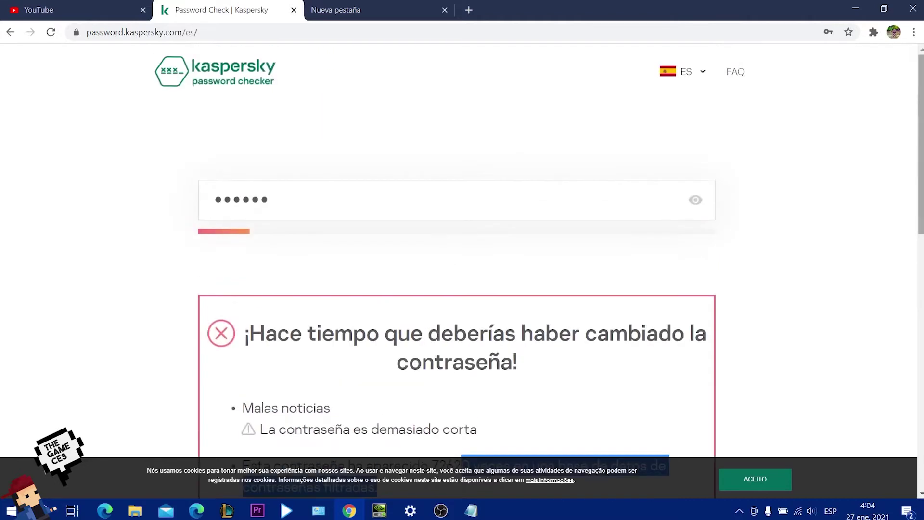
pyautogui.doubleClick(475, 191)
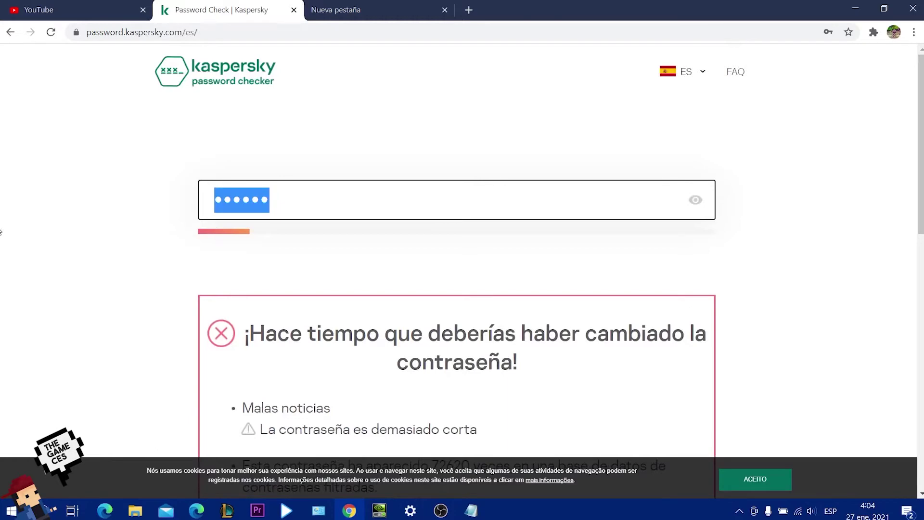
pyautogui.write('******')
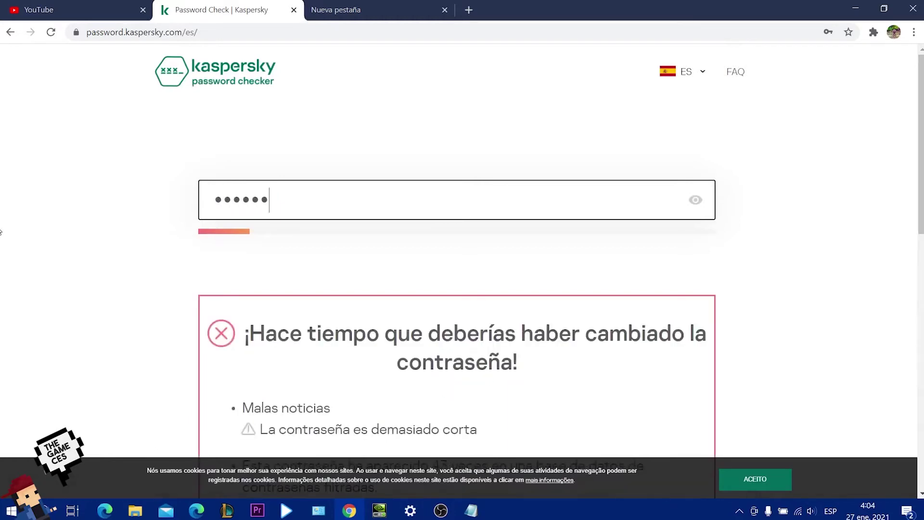
pyautogui.scroll(-5, 920, 145)
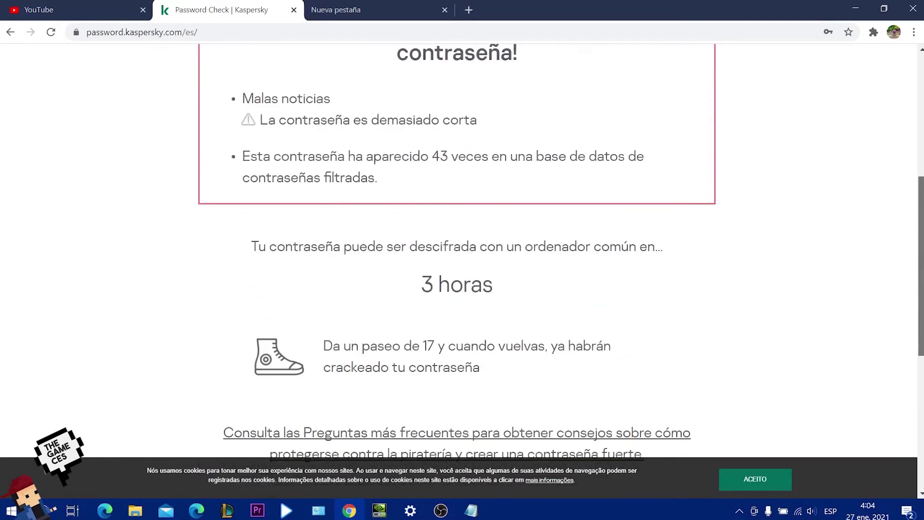
pyautogui.scroll(1, 561, 260)
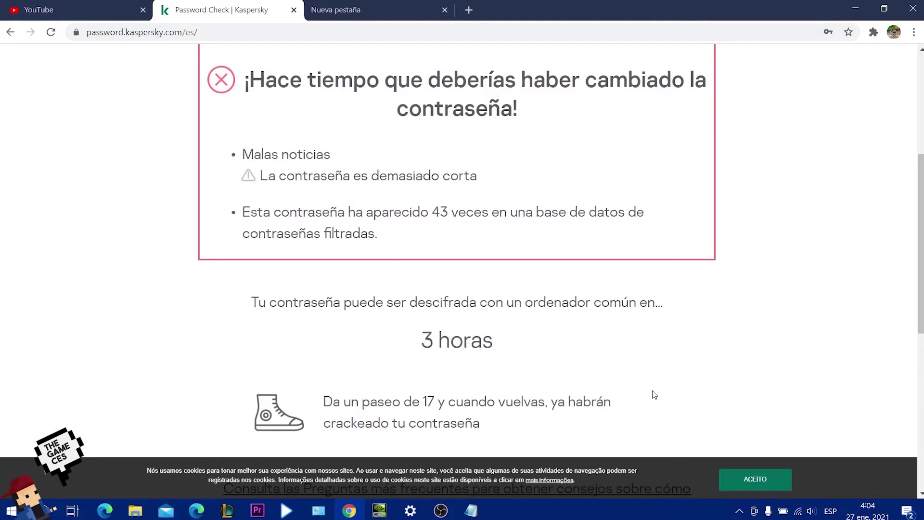
pyautogui.moveTo(403, 345); pyautogui.dragTo(546, 350)
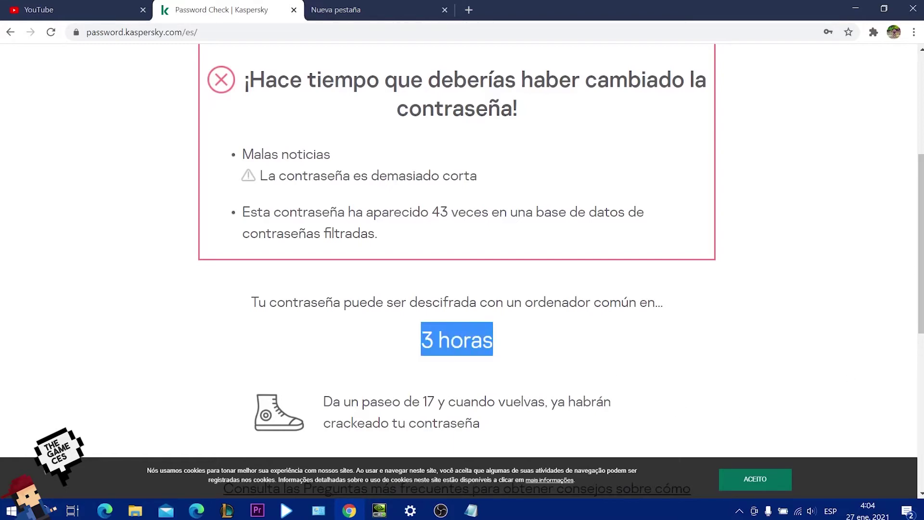
pyautogui.scroll(5, 263, 191)
pyautogui.click(263, 191)
pyautogui.moveTo(364, 203); pyautogui.dragTo(32, 236)
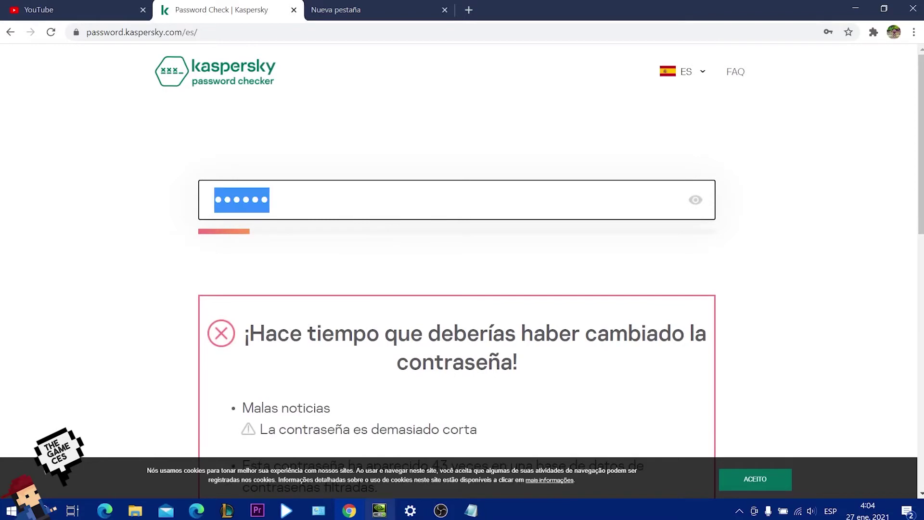
# Copy the long mixed-character sample password from Notepad and return to the checker.
pyautogui.moveTo(472, 509)
pyautogui.click(492, 475)
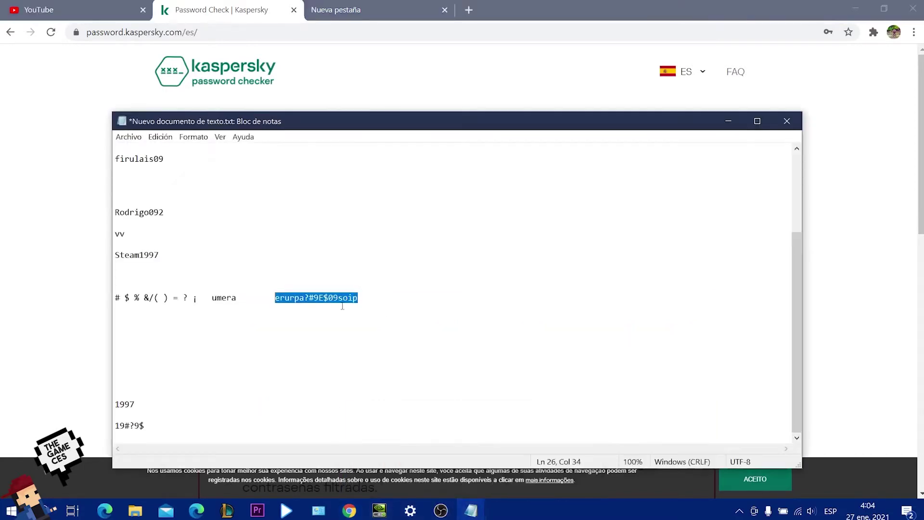
pyautogui.rightClick(328, 297)
pyautogui.click(350, 331)
pyautogui.click(290, 299)
pyautogui.moveTo(274, 300); pyautogui.dragTo(378, 298)
pyautogui.click(260, 79)
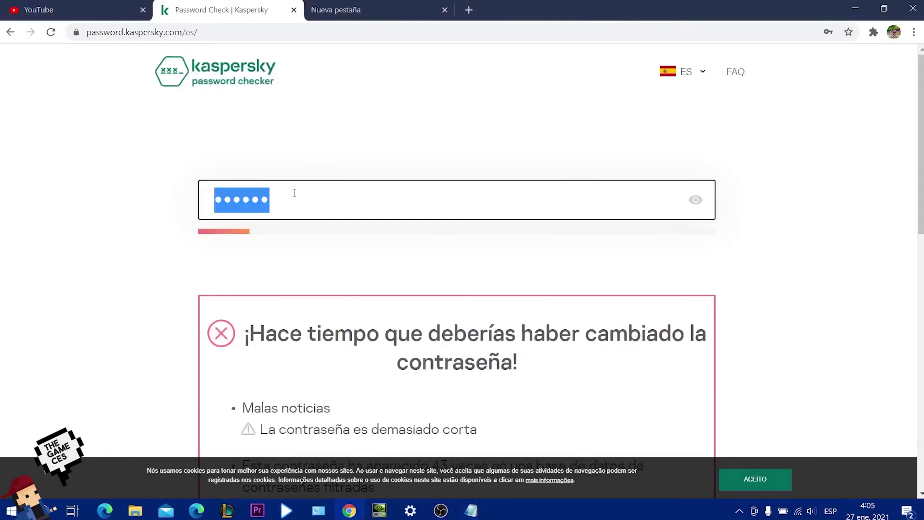
# Paste the long sample password into the checker and review its 10000+ siglos crack-time rating.
pyautogui.scroll(-3, 481, 284)
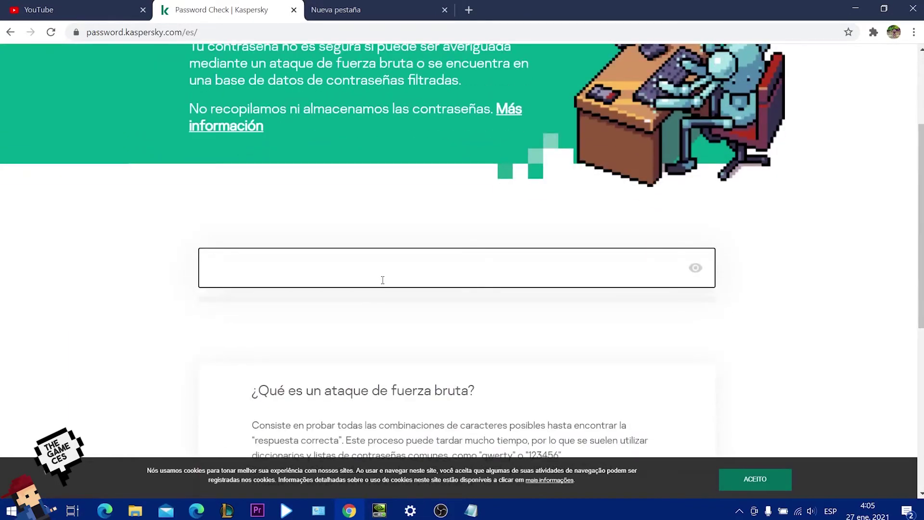
pyautogui.hotkey('ctrl', 'v')
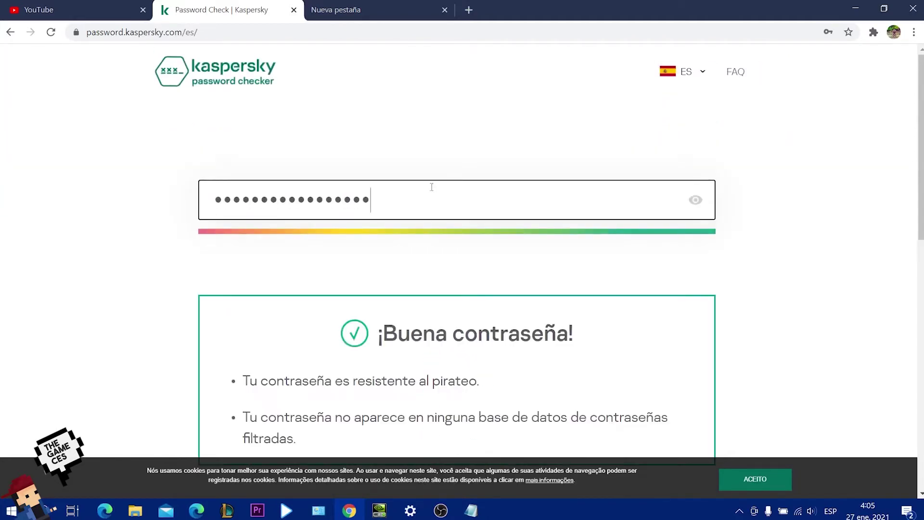
pyautogui.moveTo(920, 109); pyautogui.dragTo(914, 148)
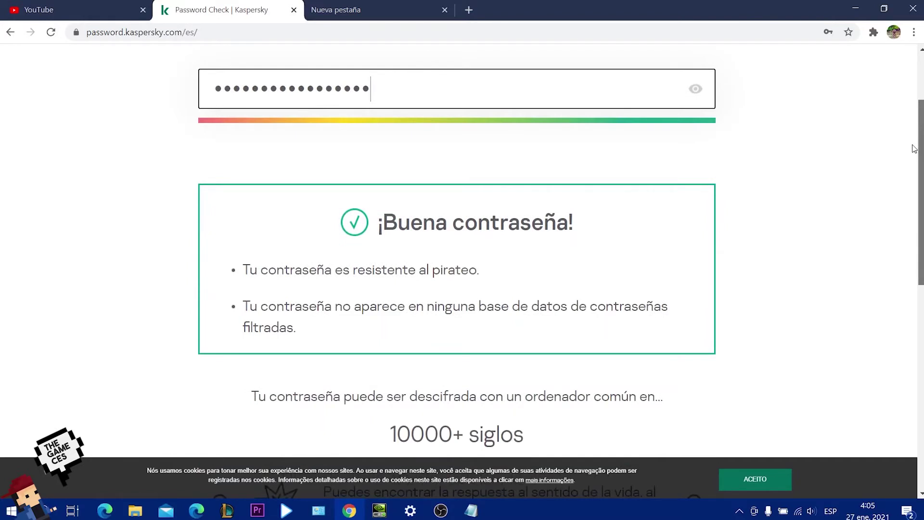
pyautogui.moveTo(914, 148); pyautogui.dragTo(878, 161)
pyautogui.moveTo(325, 278); pyautogui.dragTo(387, 300)
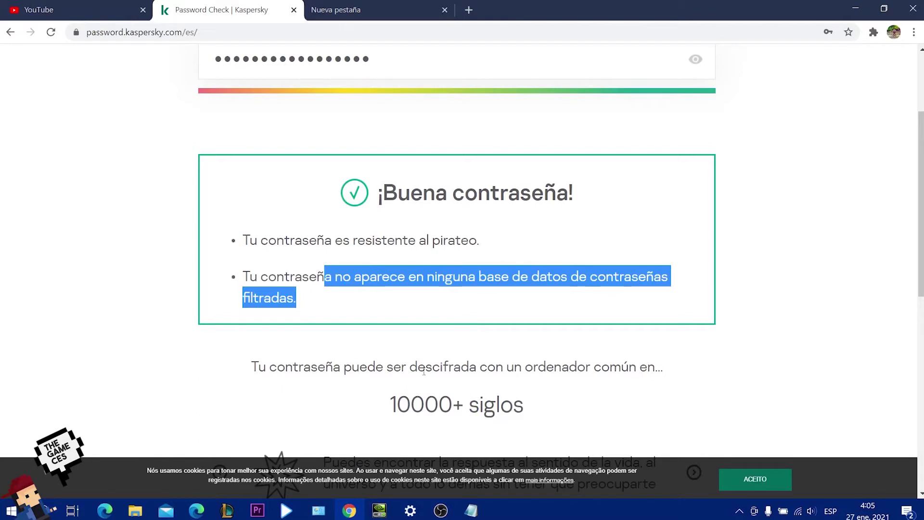
pyautogui.moveTo(918, 206); pyautogui.dragTo(917, 245)
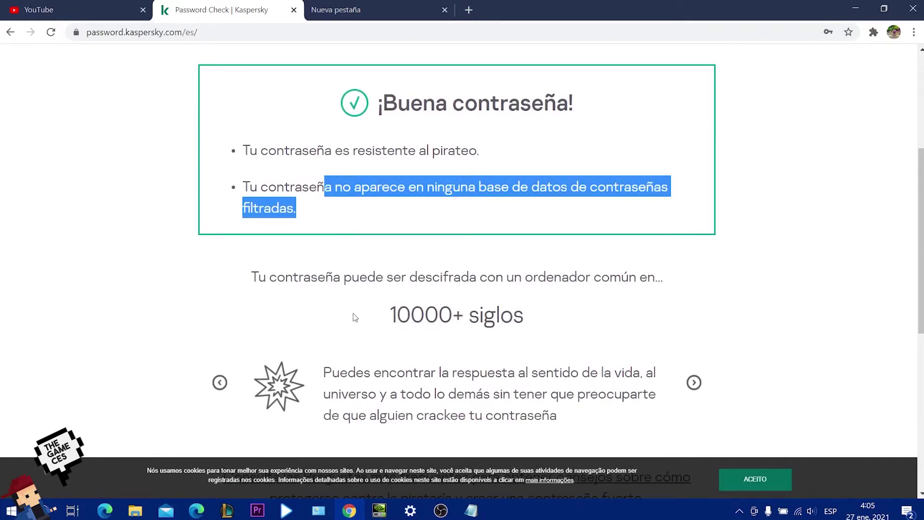
pyautogui.moveTo(389, 326); pyautogui.dragTo(566, 314)
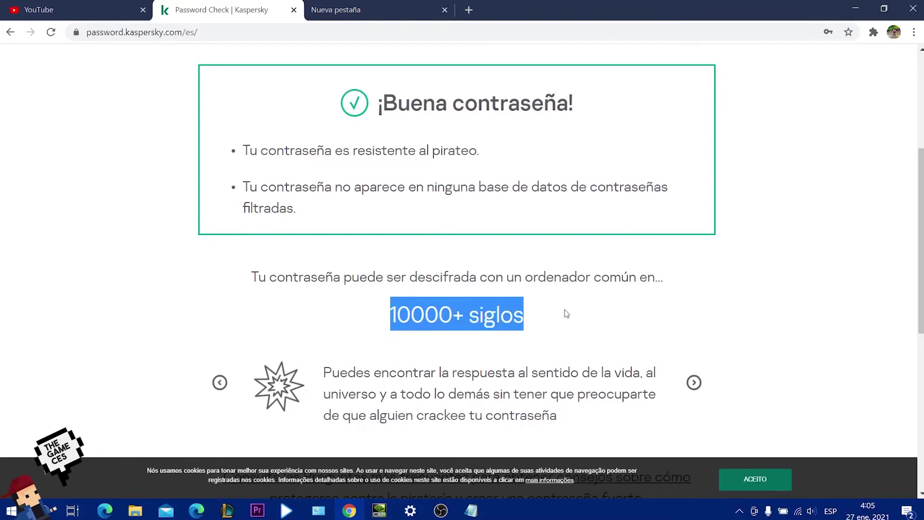
pyautogui.scroll(-3, 565, 314)
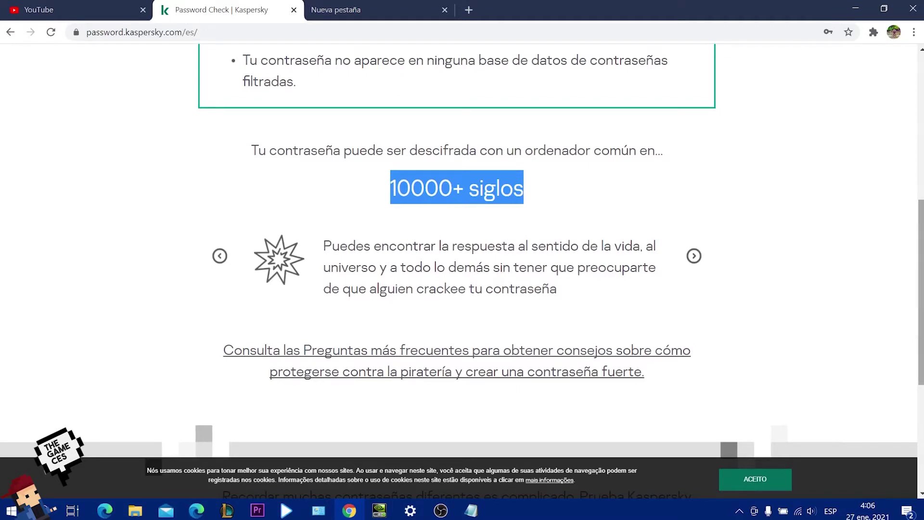
pyautogui.scroll(7, 462, 269)
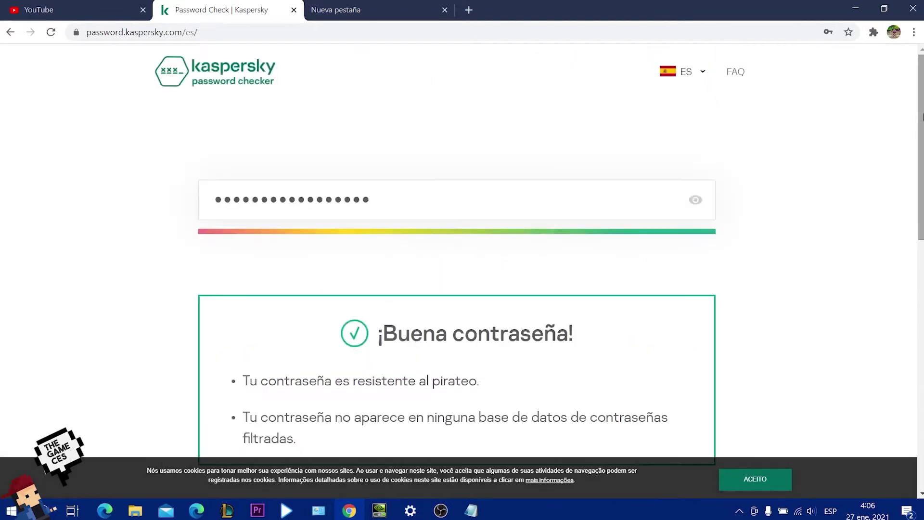
# Show the tested password in plain text, then select all of it and delete it from the field.
pyautogui.click(695, 201)
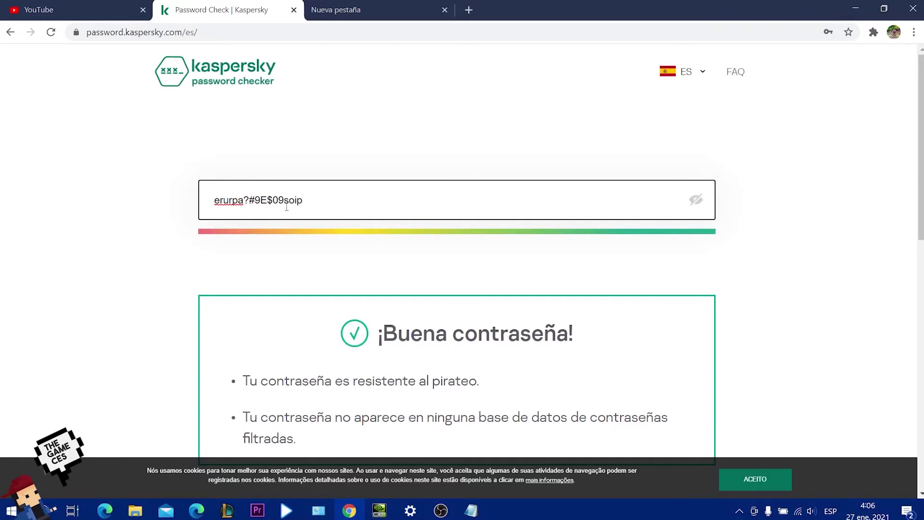
pyautogui.moveTo(249, 202); pyautogui.dragTo(284, 210)
pyautogui.scroll(-6, 902, 226)
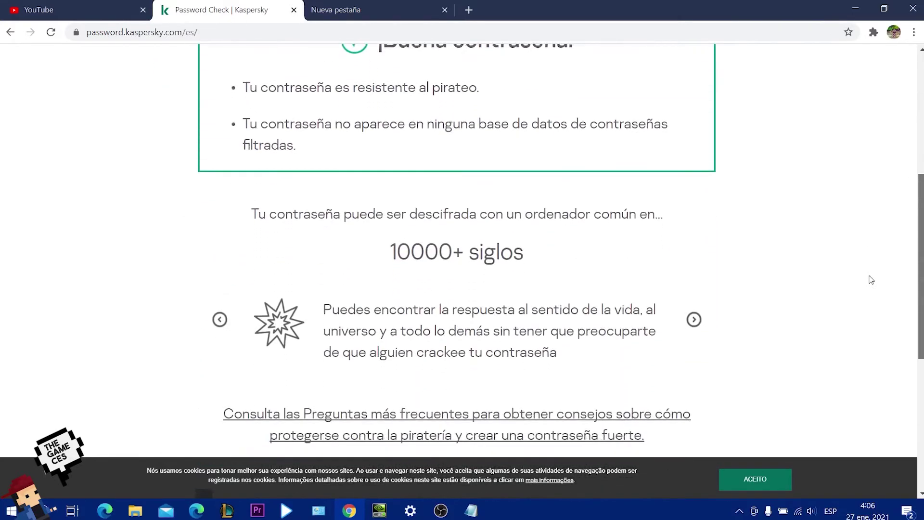
pyautogui.hotkey('ctrl', 'a')
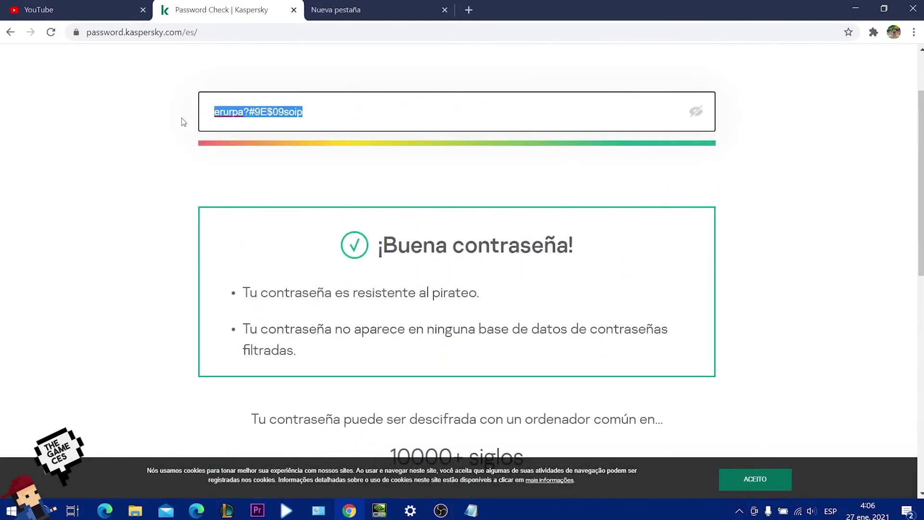
pyautogui.press('BackSpace')
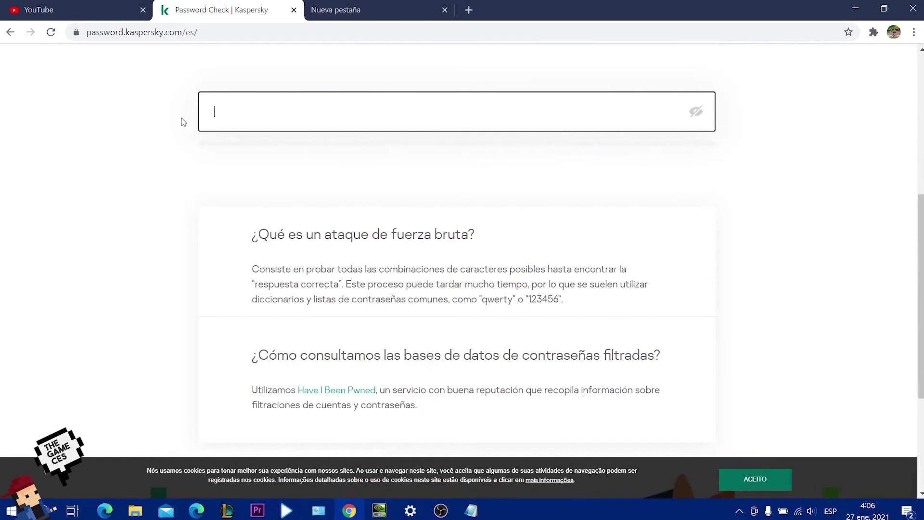
pyautogui.write('1997')
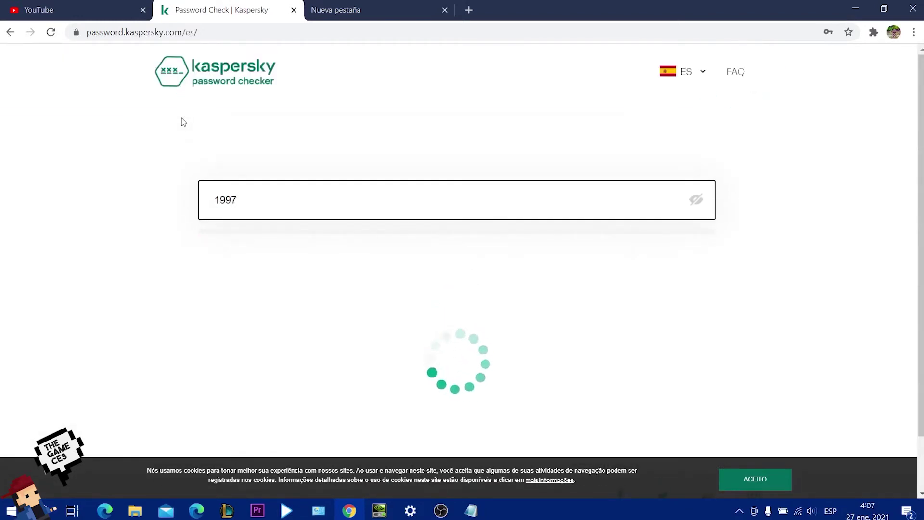
pyautogui.moveTo(921, 138); pyautogui.dragTo(918, 198)
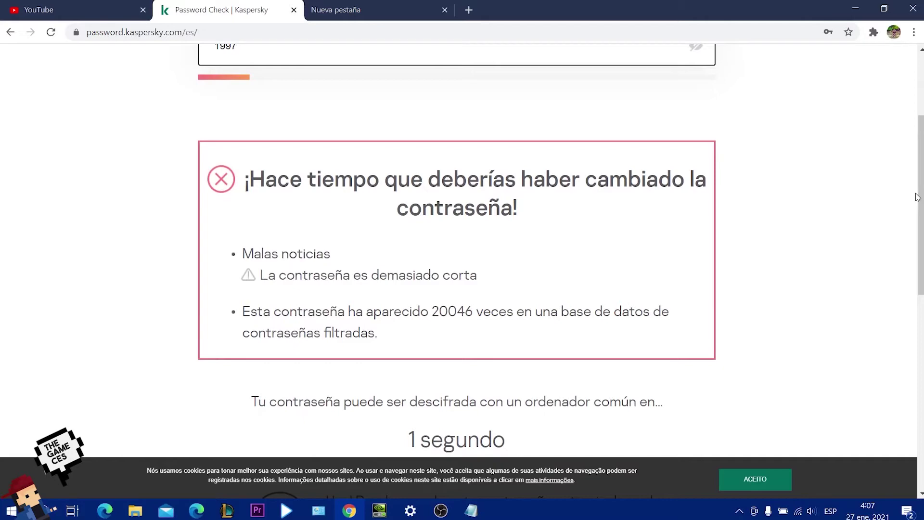
pyautogui.moveTo(920, 197); pyautogui.dragTo(920, 305)
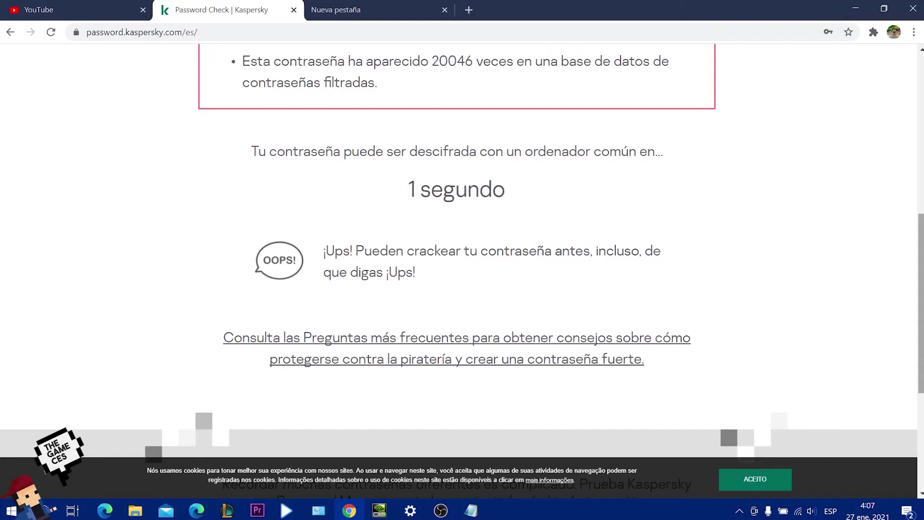
pyautogui.press('F5')
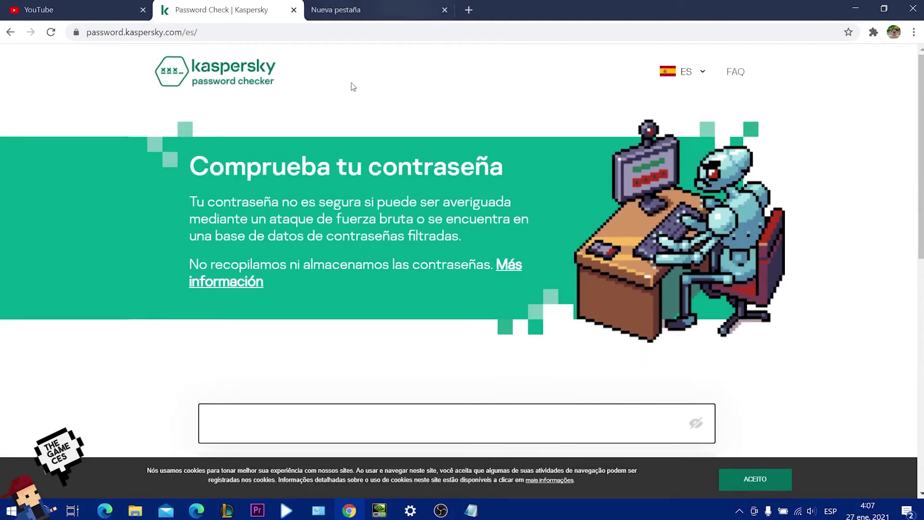
# Switch to the empty 'Nueva pestaña' Google tab.
pyautogui.moveTo(343, 78); pyautogui.dragTo(190, 72)
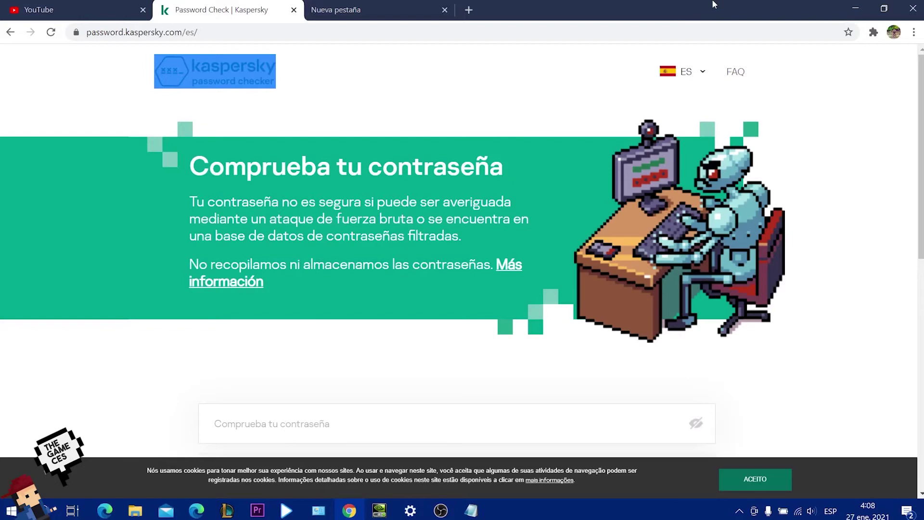
pyautogui.click(351, 5)
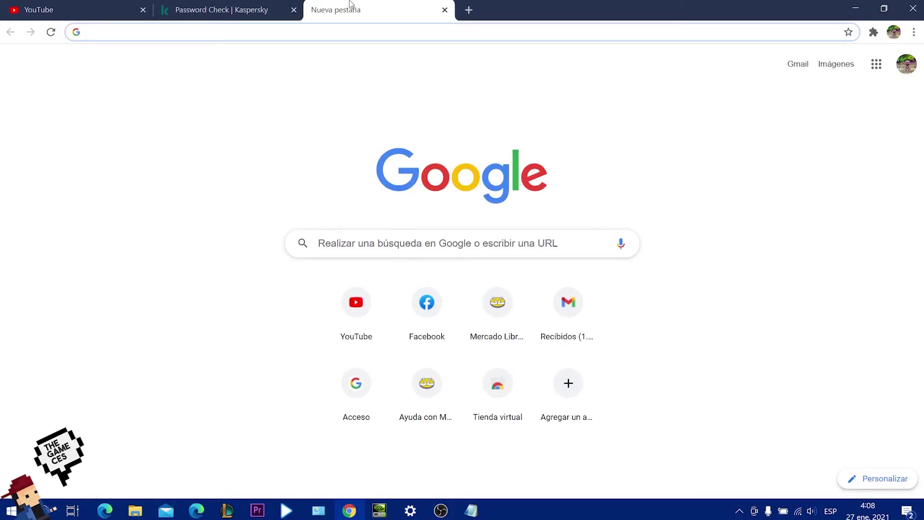
# Highlight the AVG-to-Avira free antivirus list in the Google results, then show the Windows desktop.
pyautogui.click(284, 5)
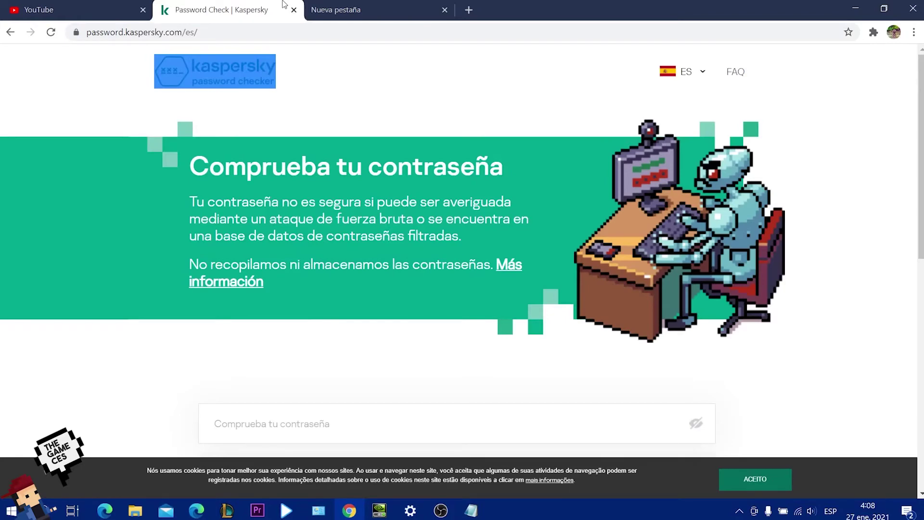
pyautogui.click(351, 7)
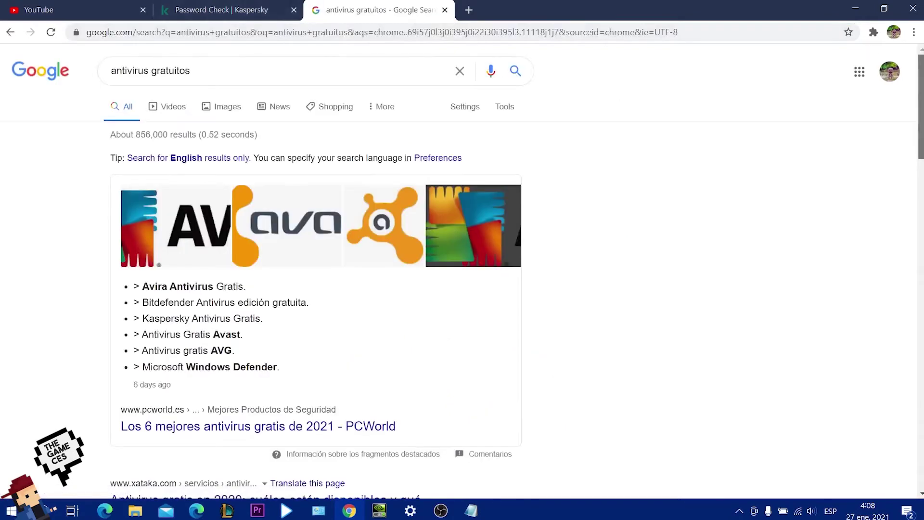
pyautogui.scroll(-3, 922, 144)
pyautogui.scroll(1, 922, 143)
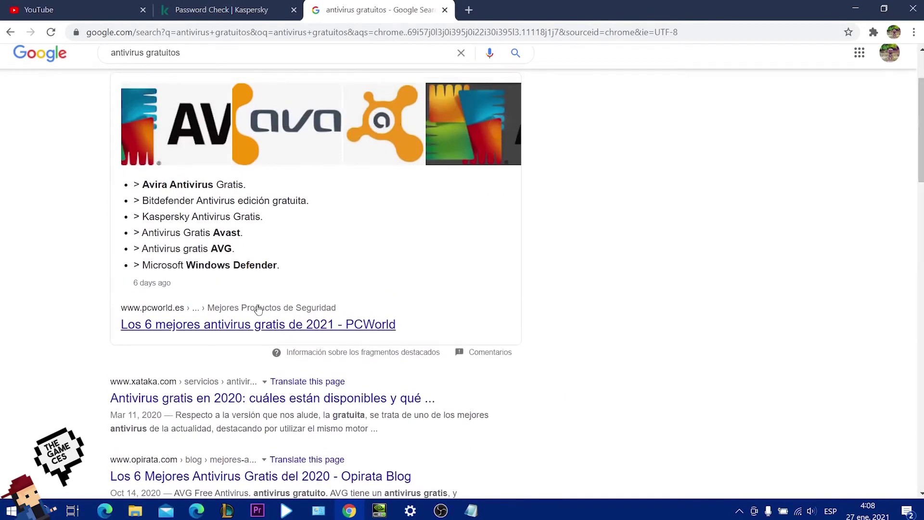
pyautogui.moveTo(279, 266); pyautogui.dragTo(128, 184)
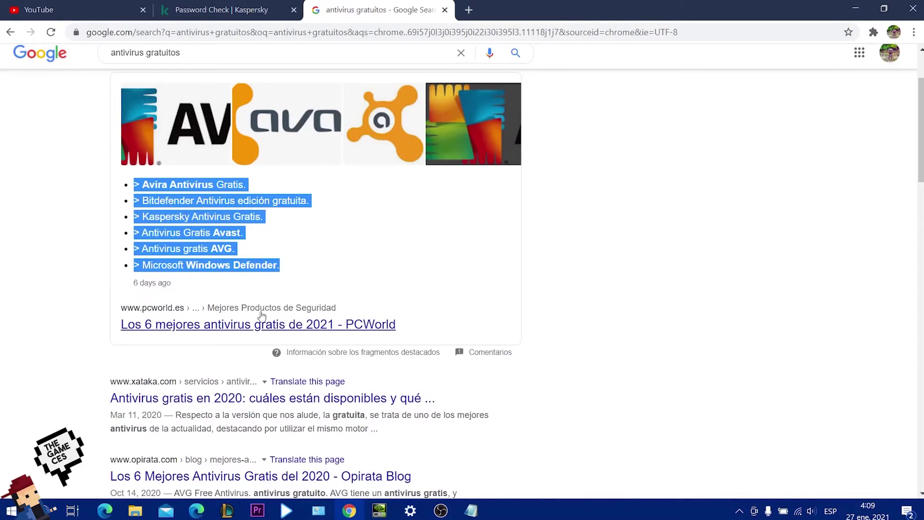
pyautogui.click(237, 247)
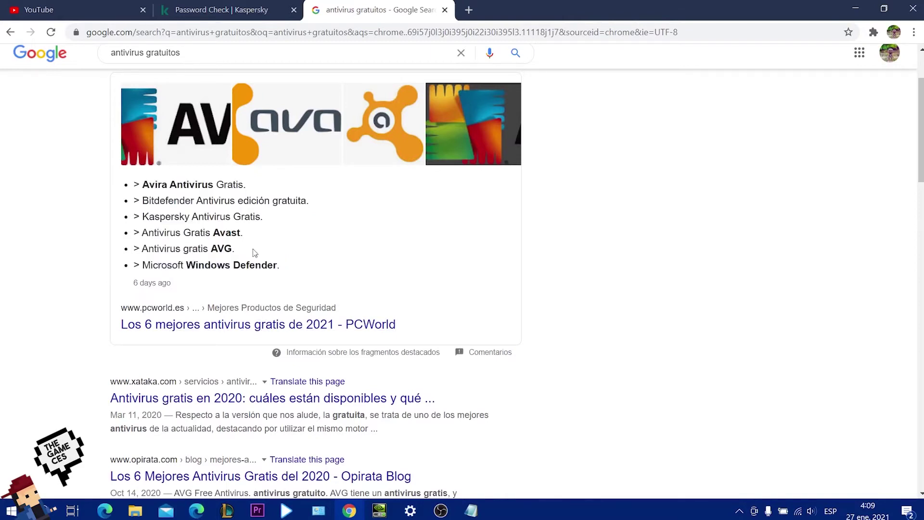
pyautogui.moveTo(253, 251); pyautogui.dragTo(229, 246)
pyautogui.doubleClick(153, 185)
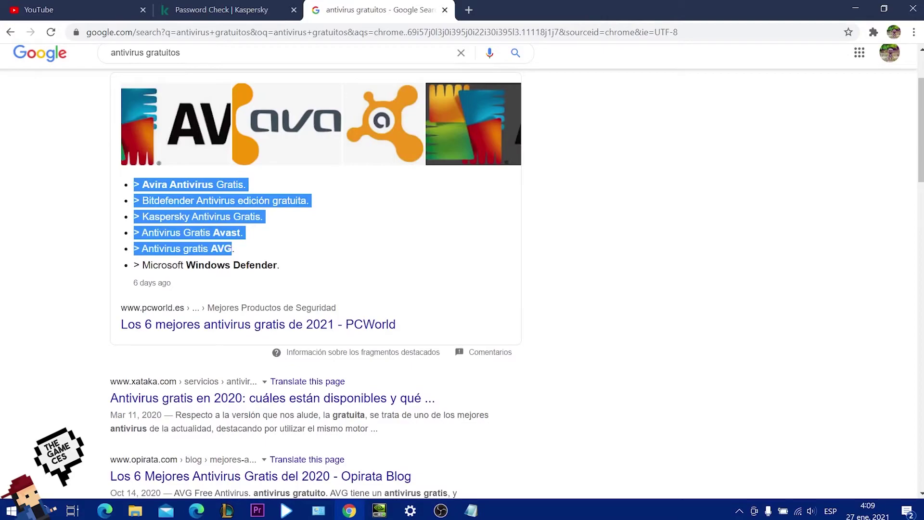
pyautogui.press('super+d')
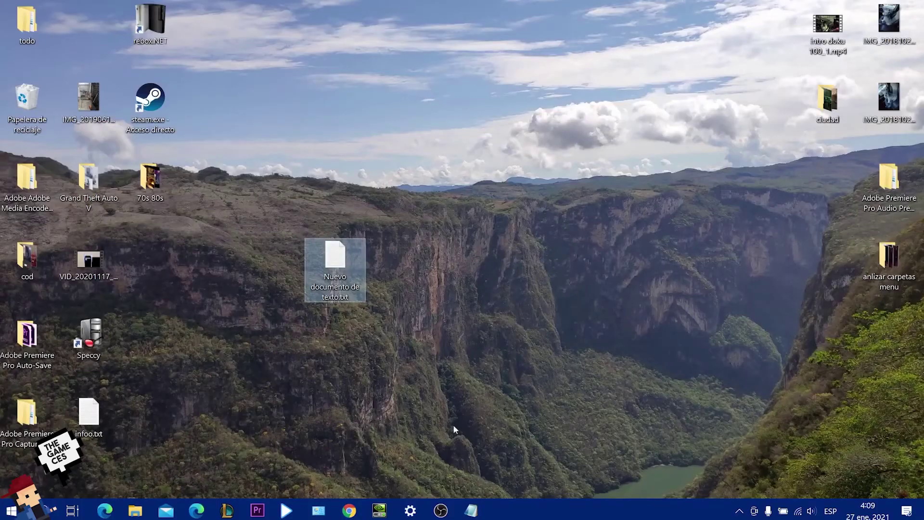
# Bring back the sample-password notes, select a middle block of entries, then minimize them.
pyautogui.moveTo(471, 510)
pyautogui.click(501, 465)
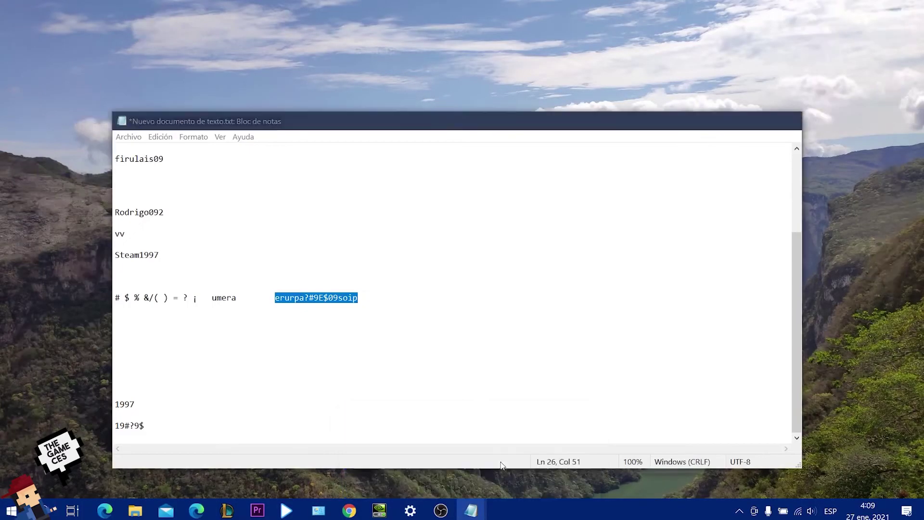
pyautogui.click(168, 164)
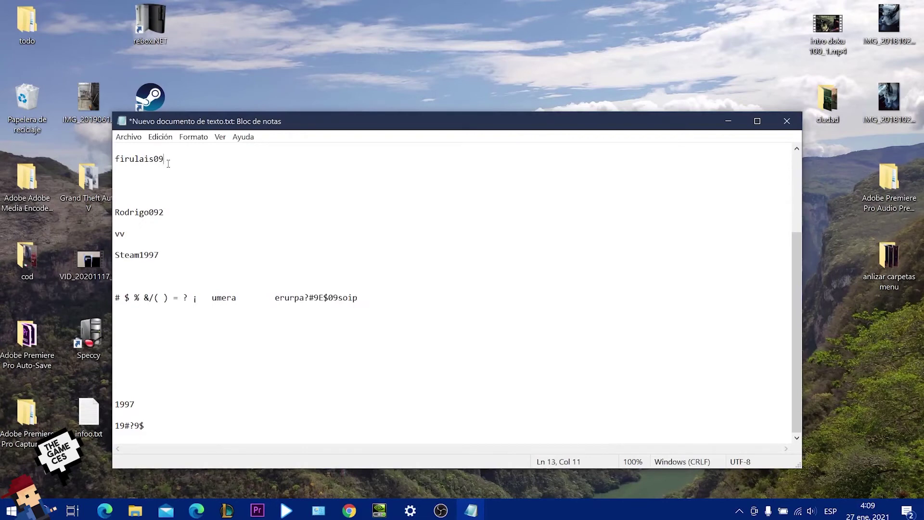
pyautogui.moveTo(124, 198); pyautogui.dragTo(337, 341)
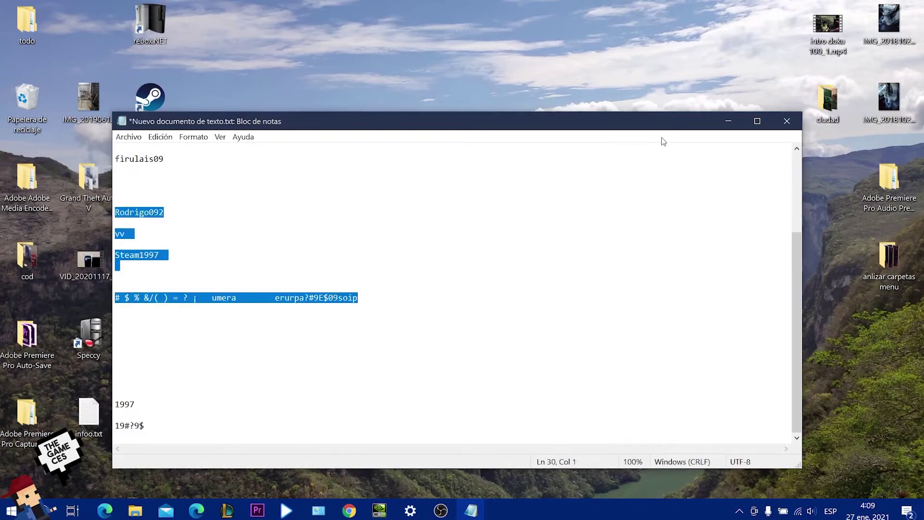
pyautogui.click(727, 123)
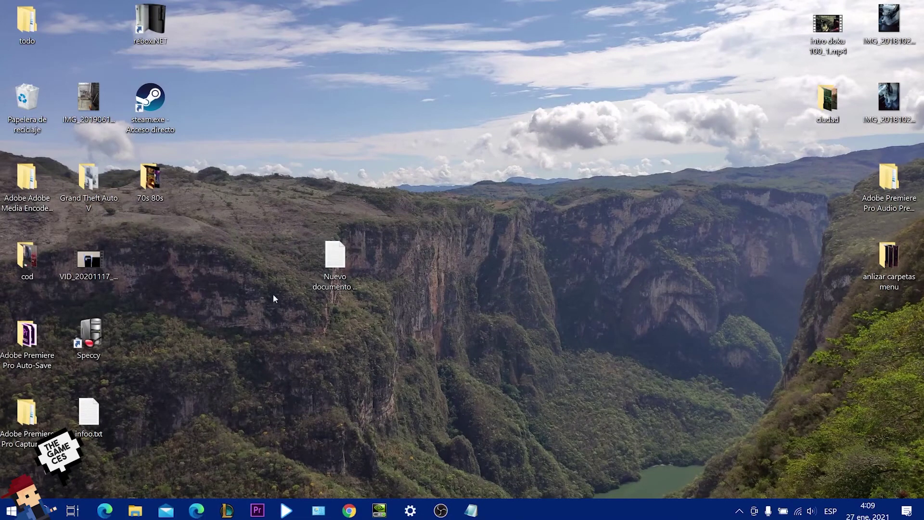
# Create a new blank text document on the desktop and open it in Notepad.
pyautogui.moveTo(270, 215); pyautogui.dragTo(400, 332)
pyautogui.rightClick(453, 312)
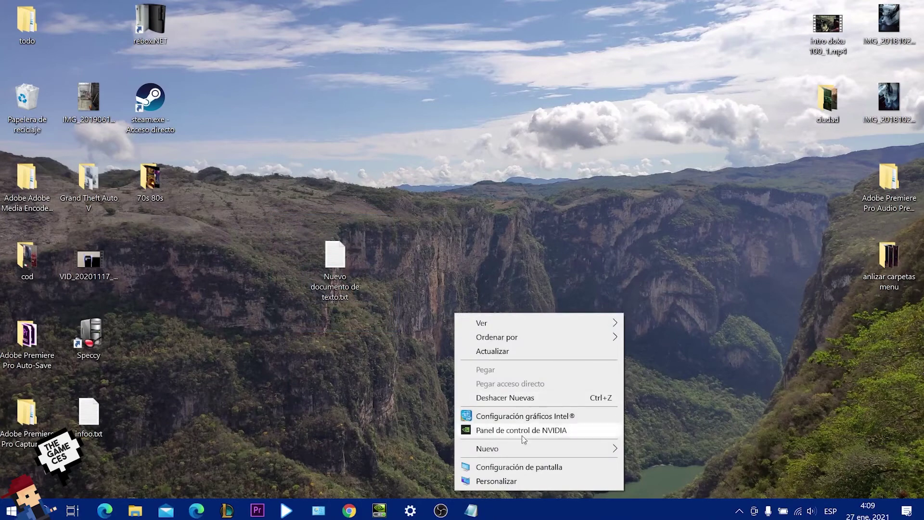
pyautogui.moveTo(529, 448)
pyautogui.click(645, 432)
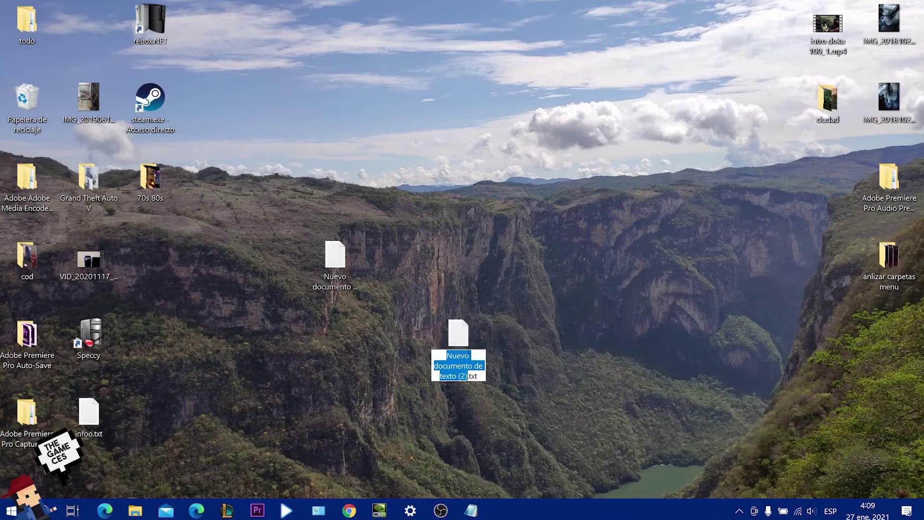
pyautogui.moveTo(457, 332); pyautogui.dragTo(641, 253)
pyautogui.doubleClick(640, 253)
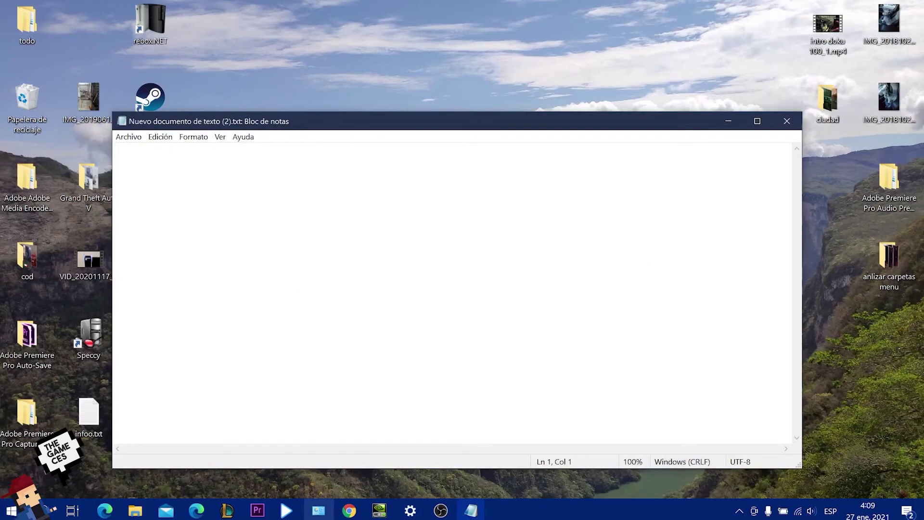
# Type 'thegameces trance' into the new document.
pyautogui.click(350, 514)
pyautogui.click(349, 514)
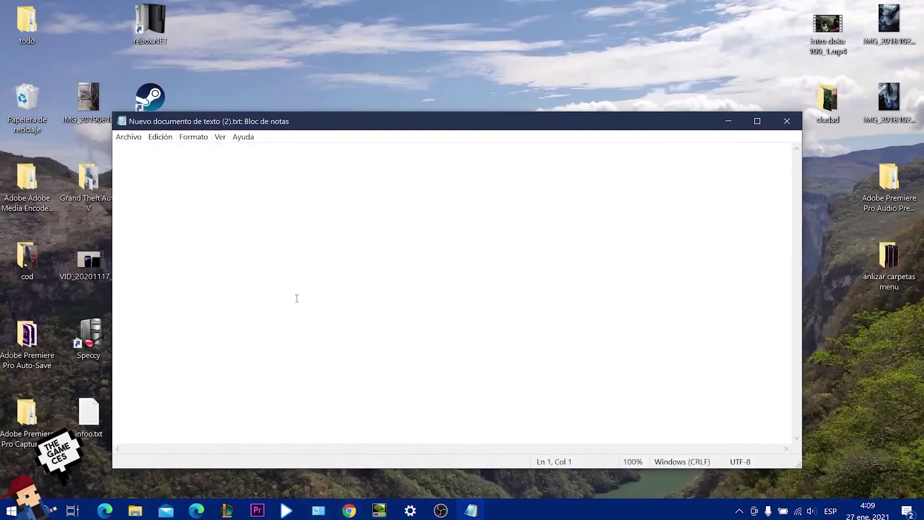
pyautogui.write('thegameces ')
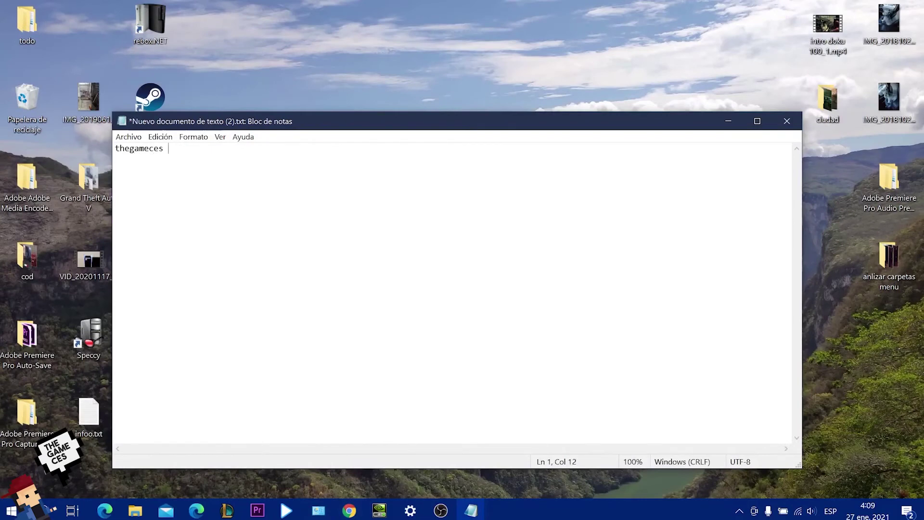
pyautogui.write('trance')
pyautogui.click(350, 511)
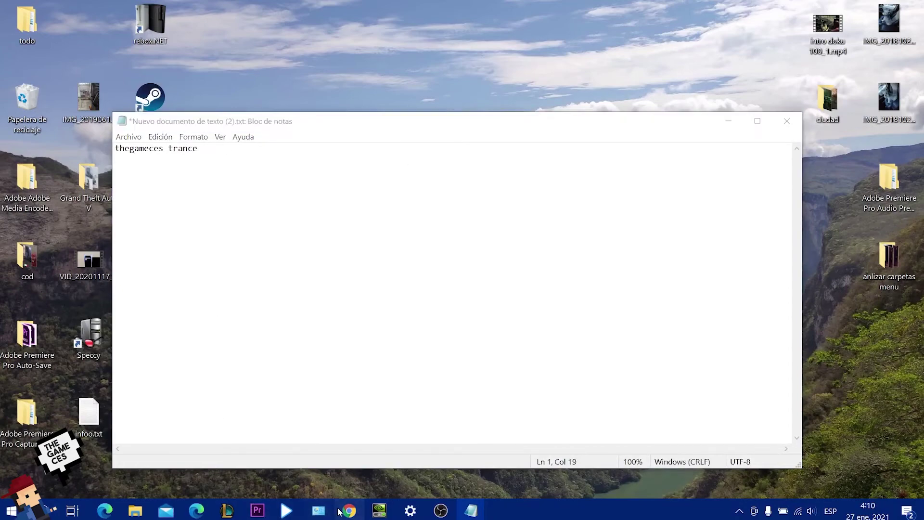
# Search YouTube for 'thegameces trance' and scroll through the TheGameCes mix results.
pyautogui.click(95, 6)
pyautogui.click(317, 64)
pyautogui.write('thegameces trance')
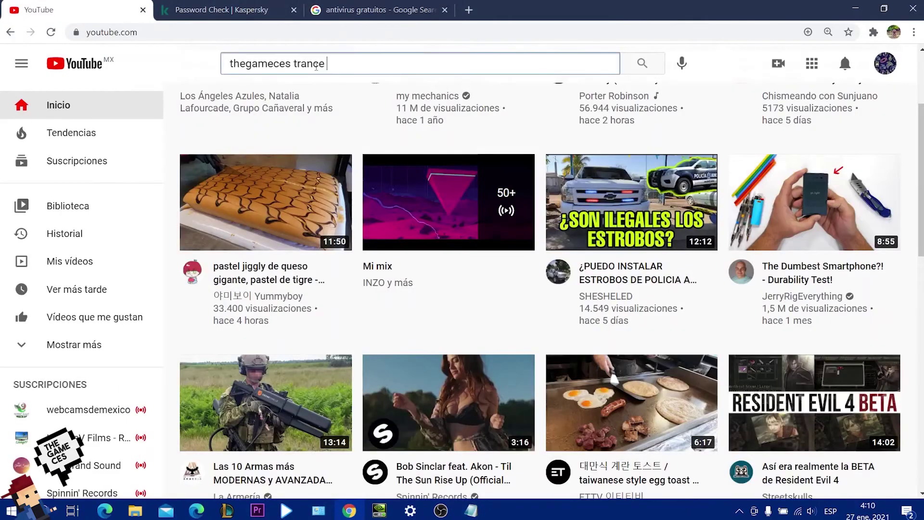
pyautogui.press('Return')
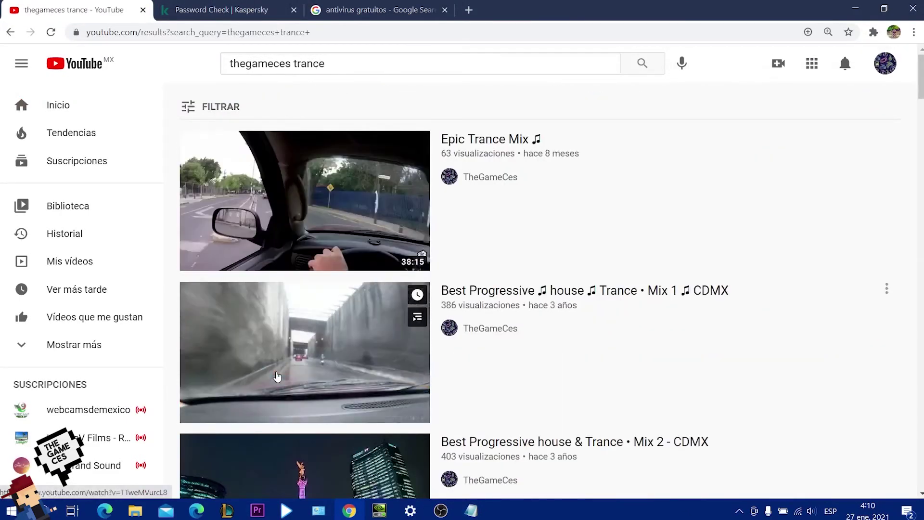
pyautogui.scroll(-3, 277, 377)
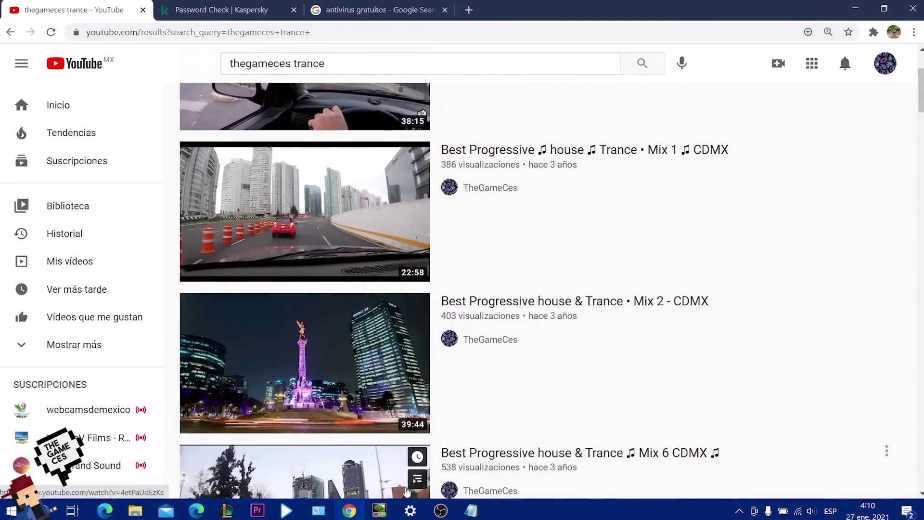
pyautogui.moveTo(471, 510)
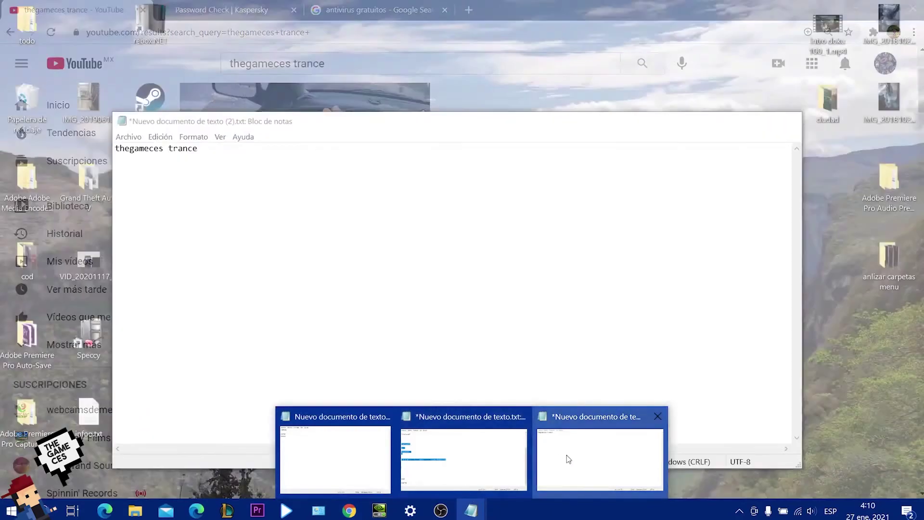
pyautogui.click(550, 470)
# Add 'hola que tal', 'fdvkervojnerbjorn' and a made-up e-mail line below 'thegameces trance'.
pyautogui.moveTo(201, 152); pyautogui.dragTo(116, 154)
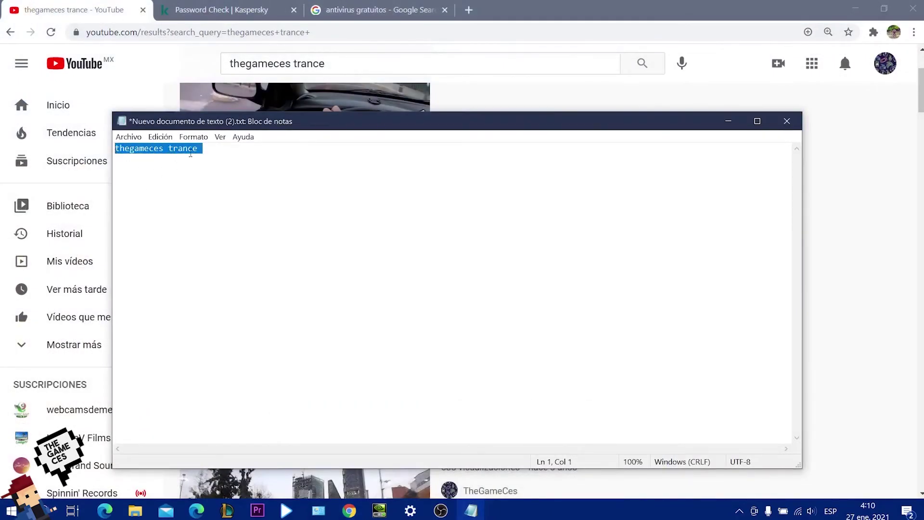
pyautogui.click(222, 144)
pyautogui.press('Return')
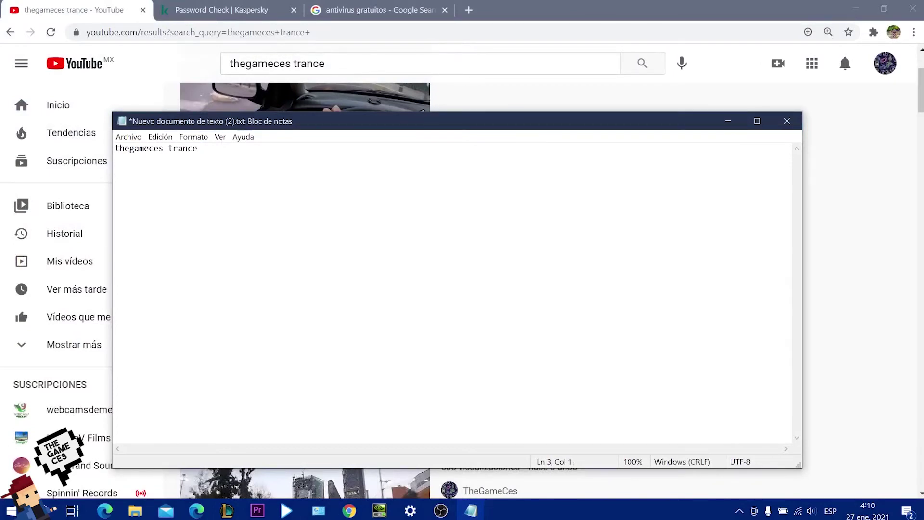
pyautogui.write('hola que ta')
pyautogui.write('l')
pyautogui.write('fdvkervojnerbjorn')
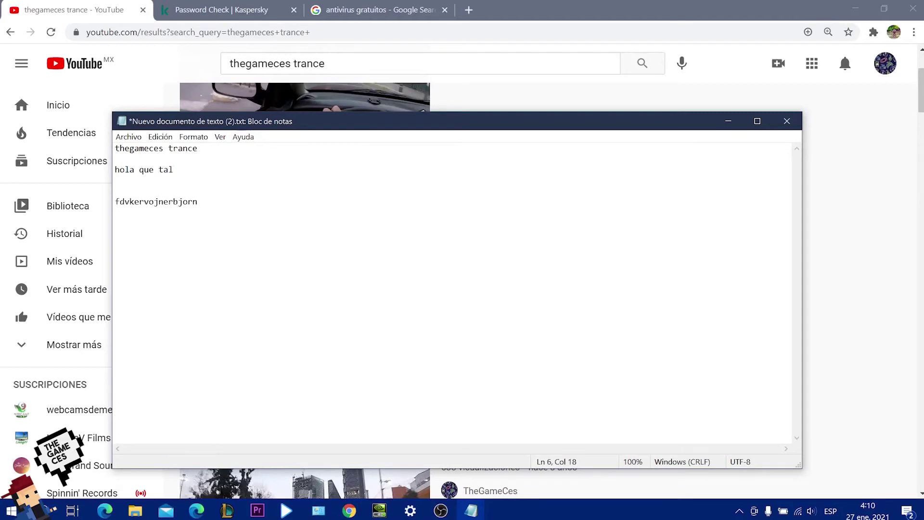
pyautogui.press('Return')
pyautogui.write('odvnwpjivnwpo@gmail.co')
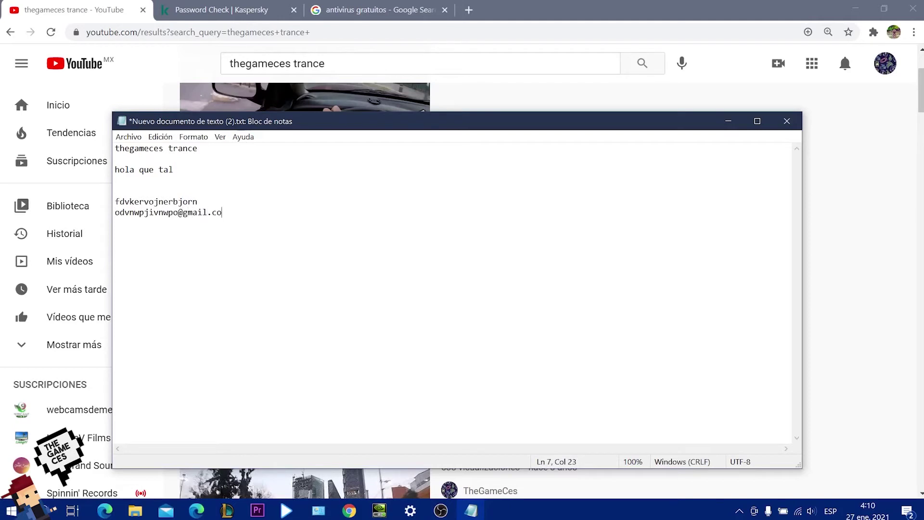
pyautogui.write('m o´cmwokm')
pyautogui.press('Return')
# Select all the note's text, then clear the selection and place the caret after the last entry.
pyautogui.moveTo(289, 222); pyautogui.dragTo(107, 142)
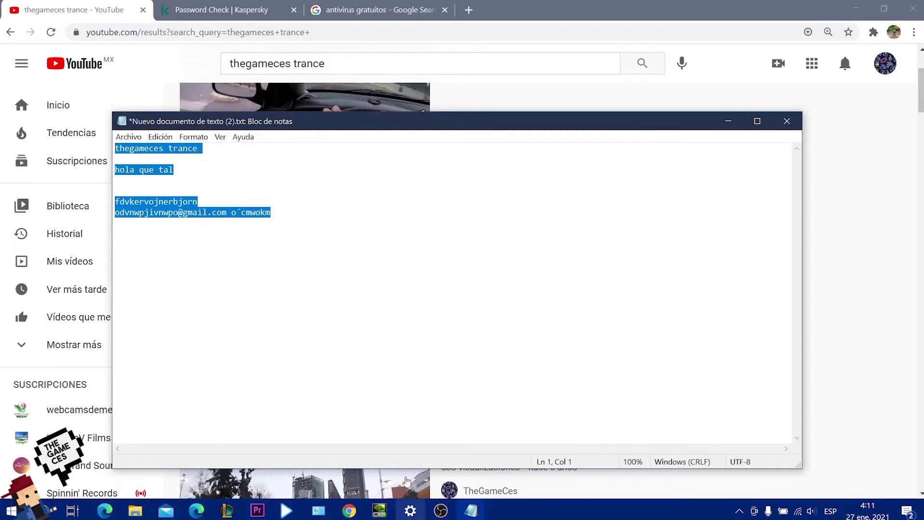
pyautogui.rightClick(393, 355)
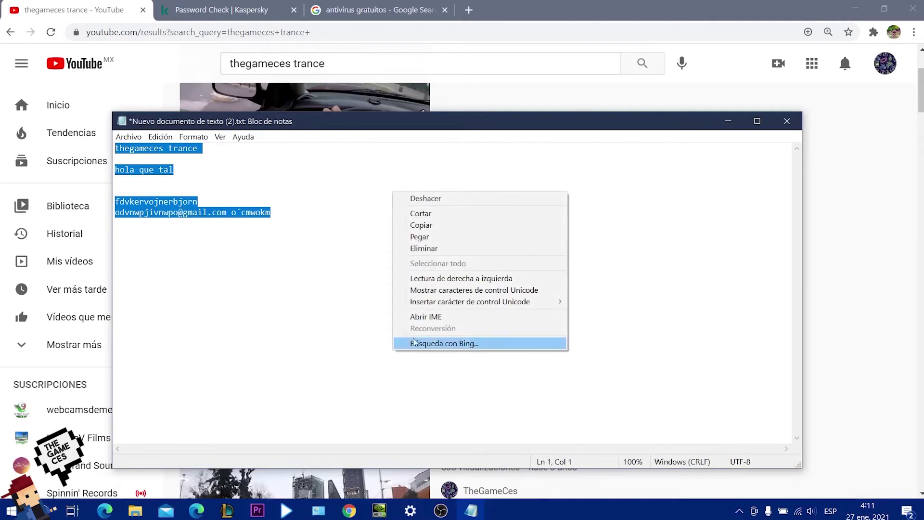
pyautogui.click(320, 328)
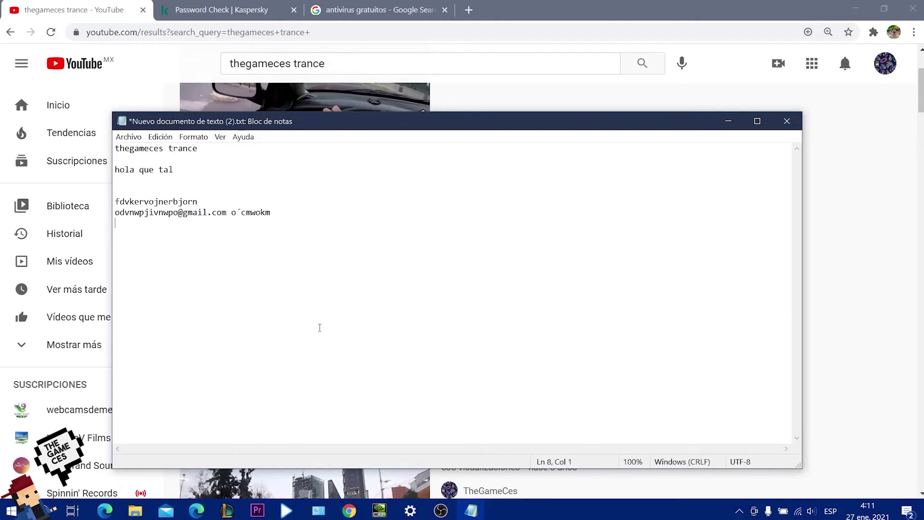
pyautogui.click(303, 210)
# Paste the long symbol-filled sample password into the checker and select it after the Buena contraseña verdict.
pyautogui.click(226, 9)
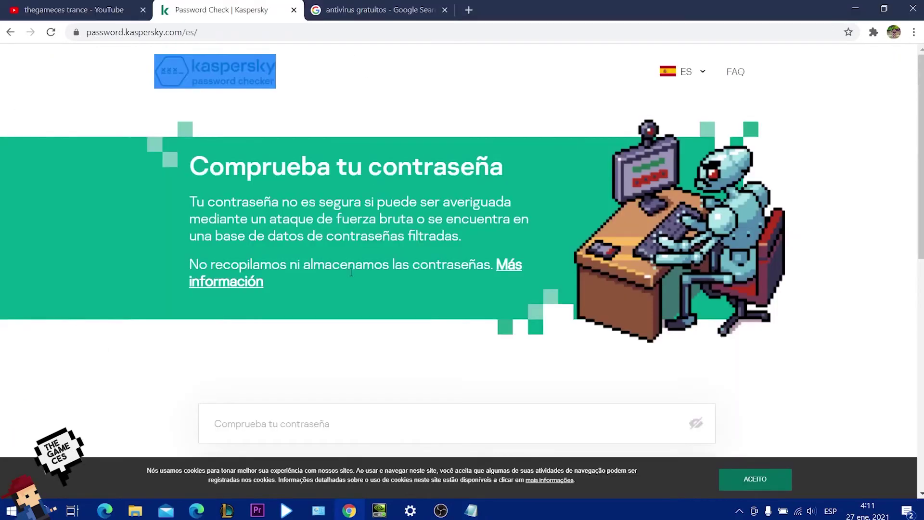
pyautogui.scroll(-5, 351, 48)
pyautogui.click(349, 175)
pyautogui.hotkey('ctrl', 'v')
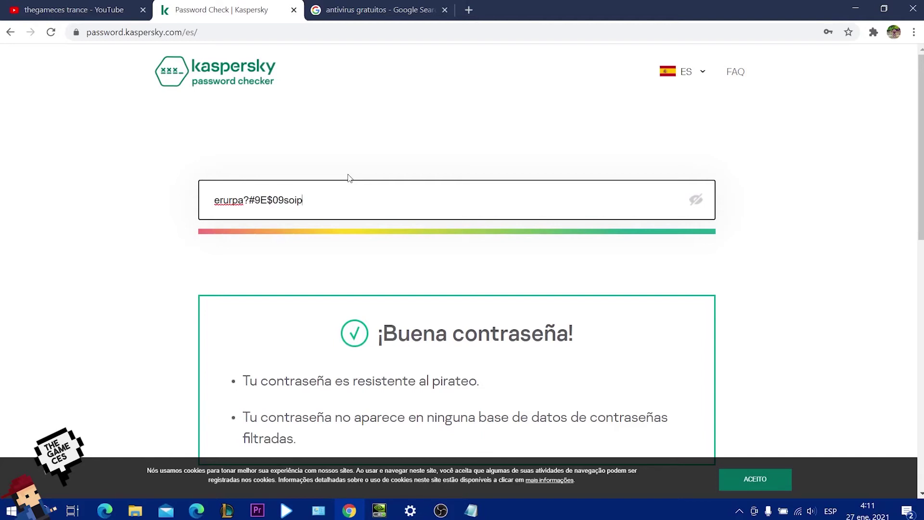
pyautogui.tripleClick(342, 192)
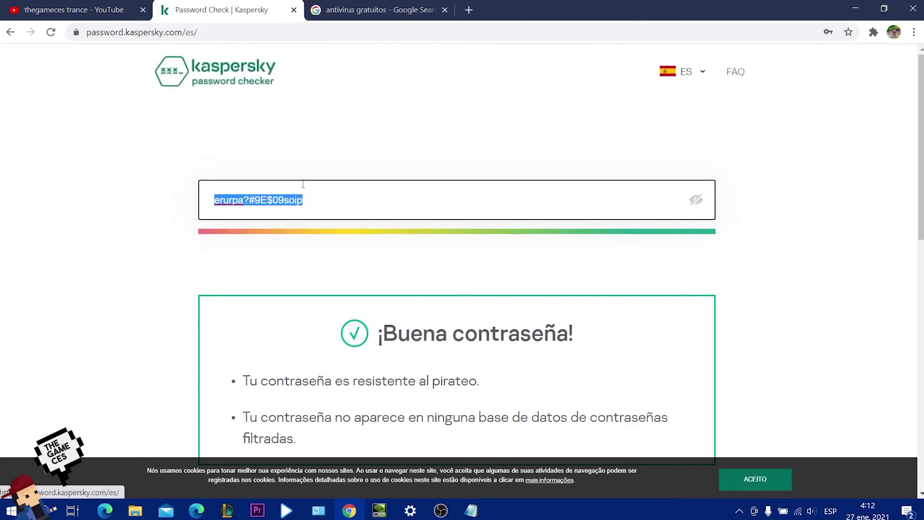
pyautogui.click(470, 510)
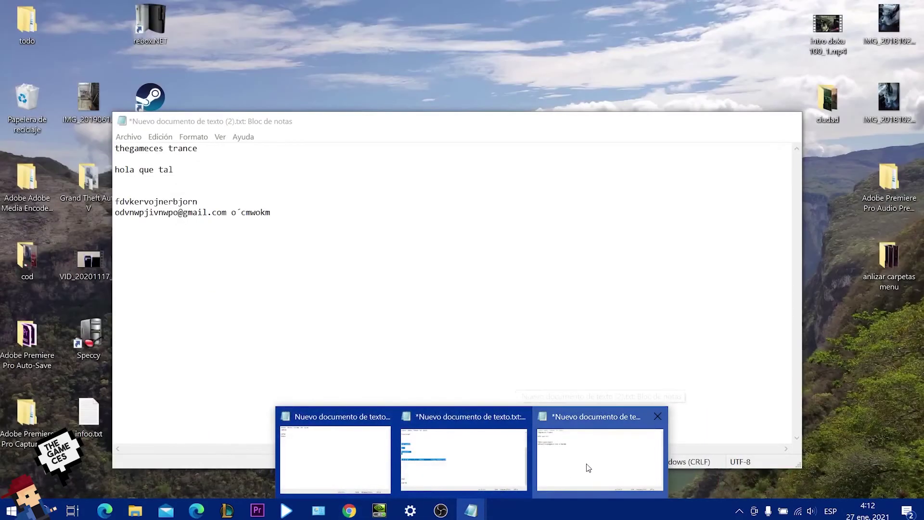
pyautogui.click(586, 466)
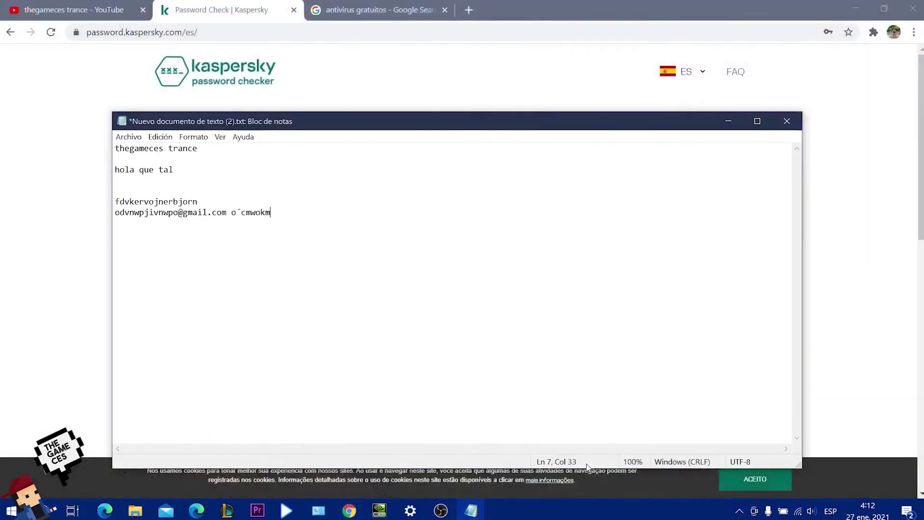
pyautogui.moveTo(396, 229); pyautogui.dragTo(91, 174)
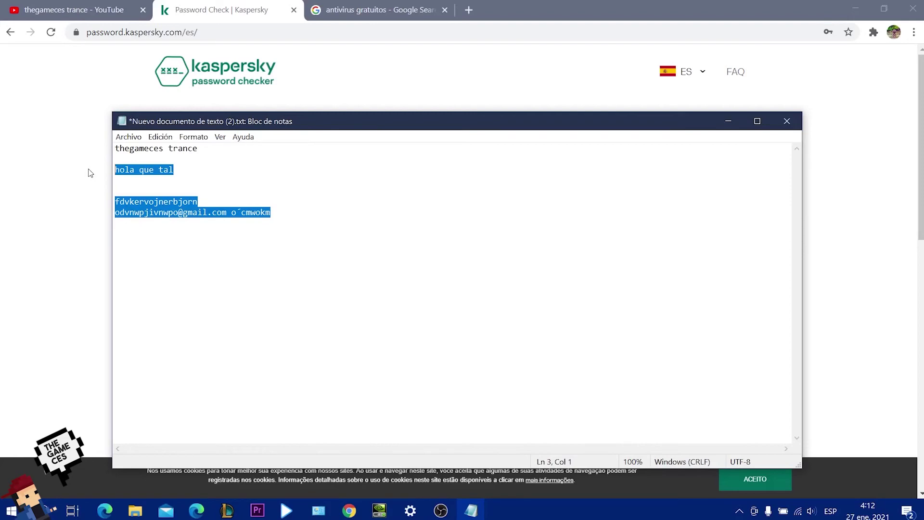
pyautogui.press('super+d')
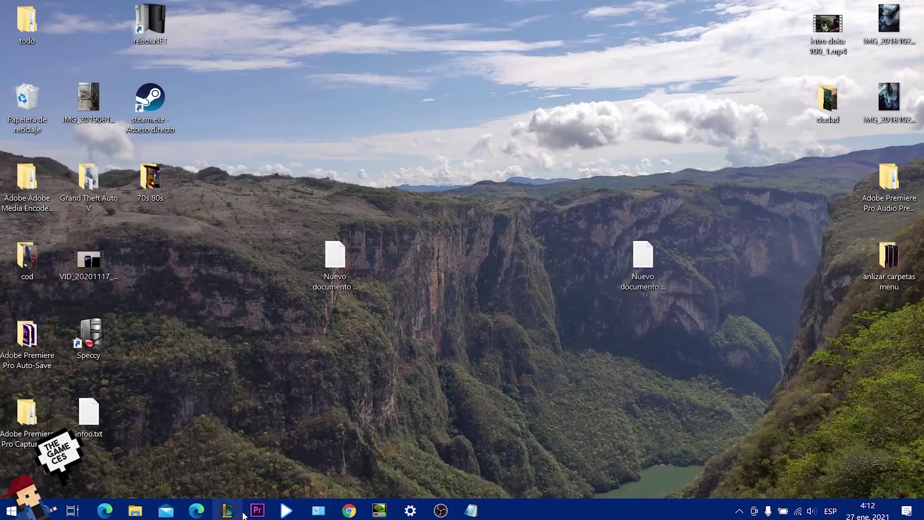
pyautogui.press('super+d')
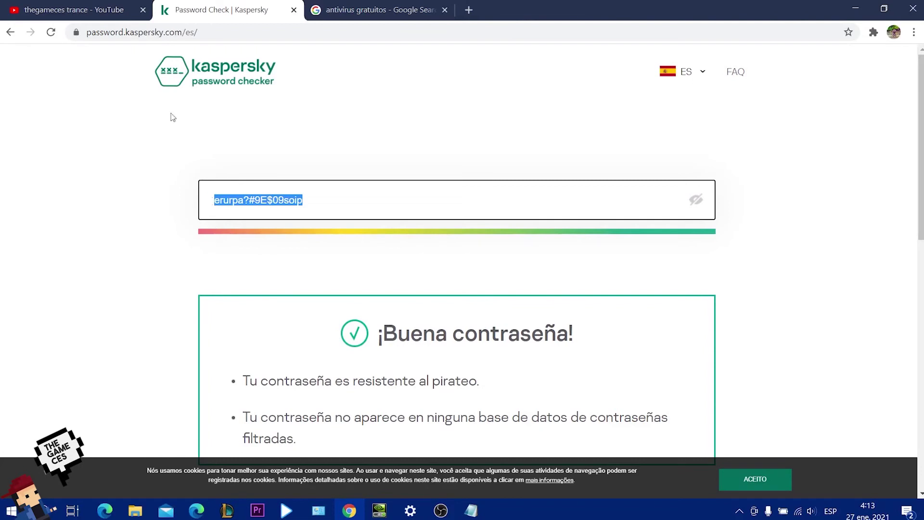
# Reload the checker page to clear the password and accept the site's cookies.
pyautogui.click(50, 33)
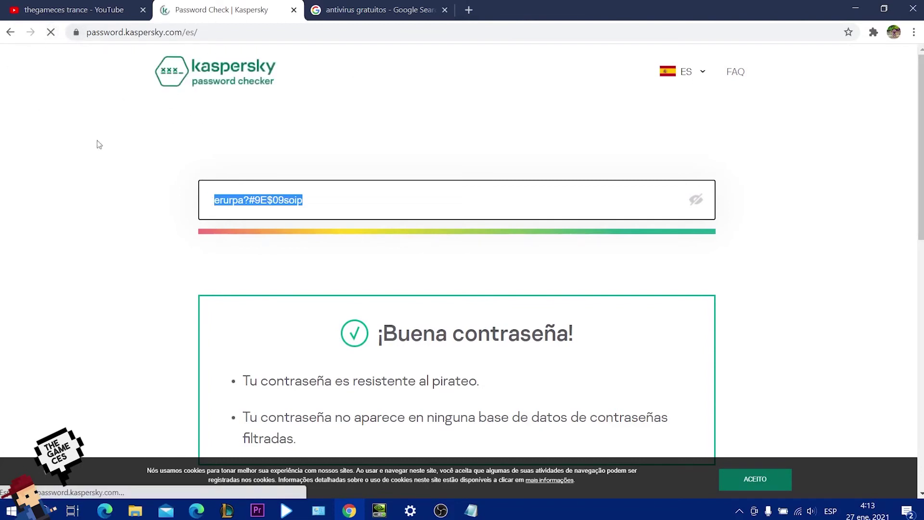
pyautogui.scroll(-2, 97, 144)
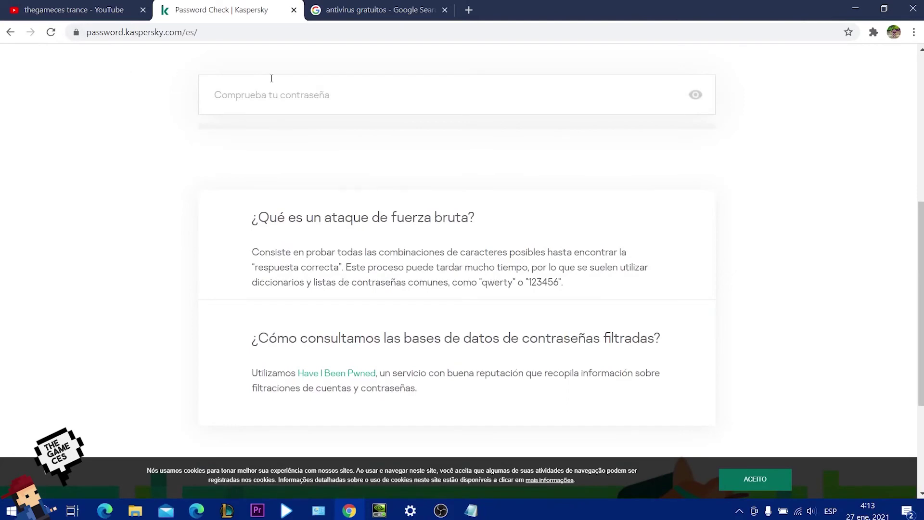
pyautogui.scroll(7, 24, 67)
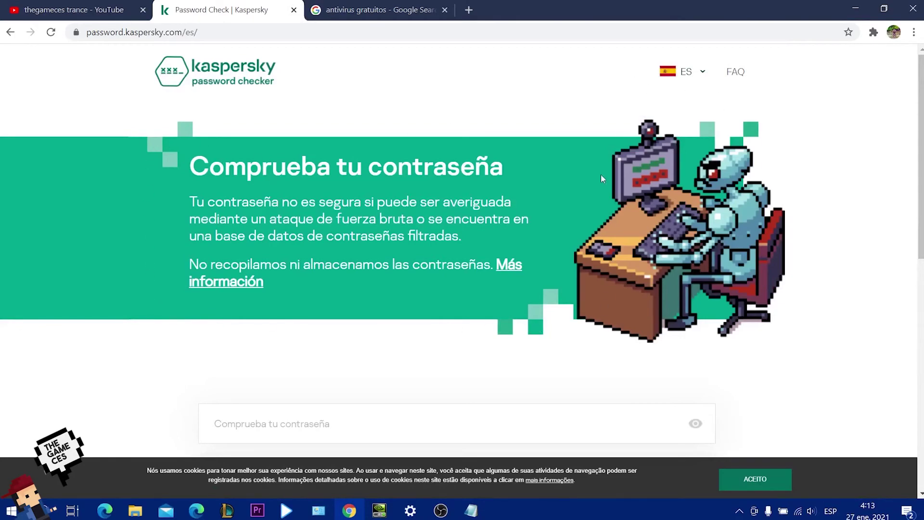
pyautogui.moveTo(921, 154); pyautogui.dragTo(921, 385)
pyautogui.click(762, 478)
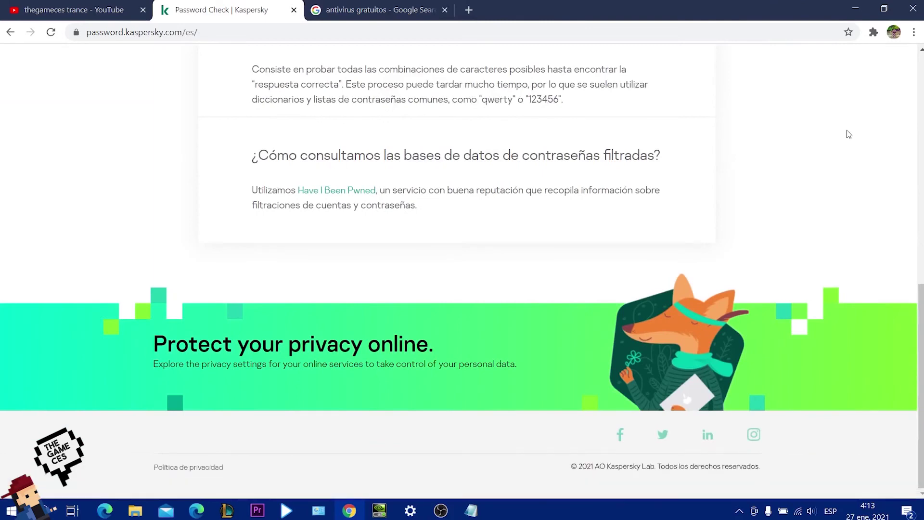
# Open the checker page's HTML source in a separate tab.
pyautogui.rightClick(849, 108)
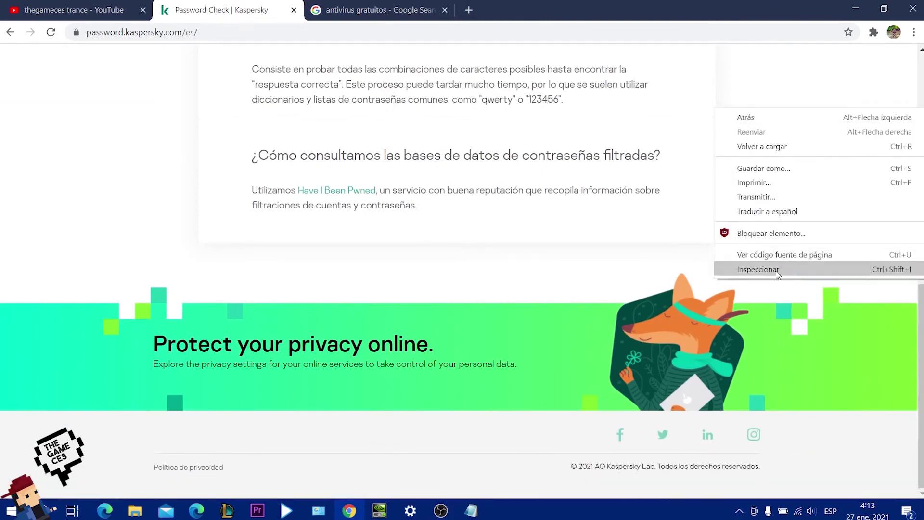
pyautogui.click(781, 255)
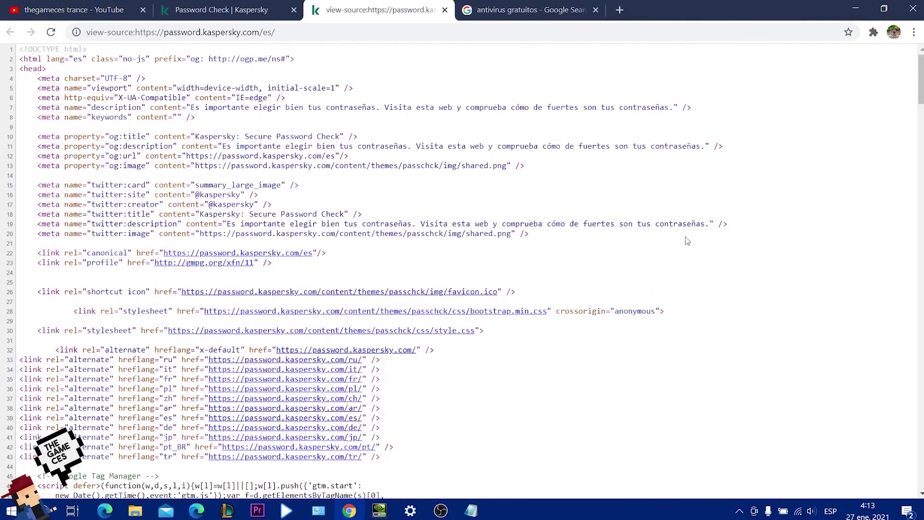
pyautogui.scroll(-20, 859, 288)
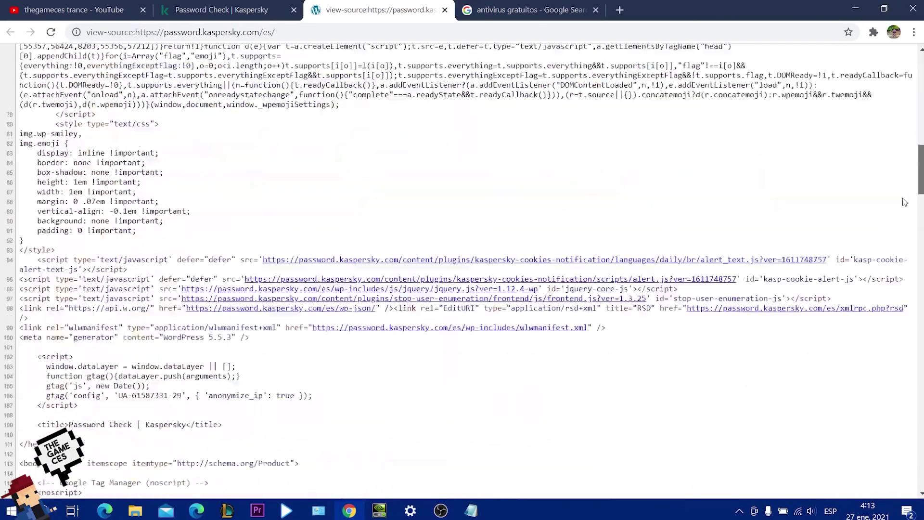
pyautogui.scroll(20, 861, 455)
# Select the entire page source, then open a fresh new tab.
pyautogui.click(202, 7)
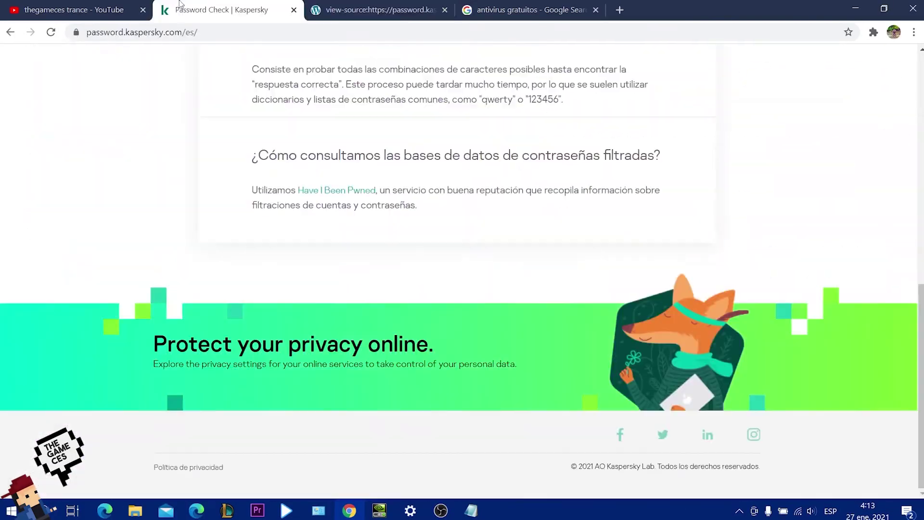
pyautogui.scroll(20, 915, 269)
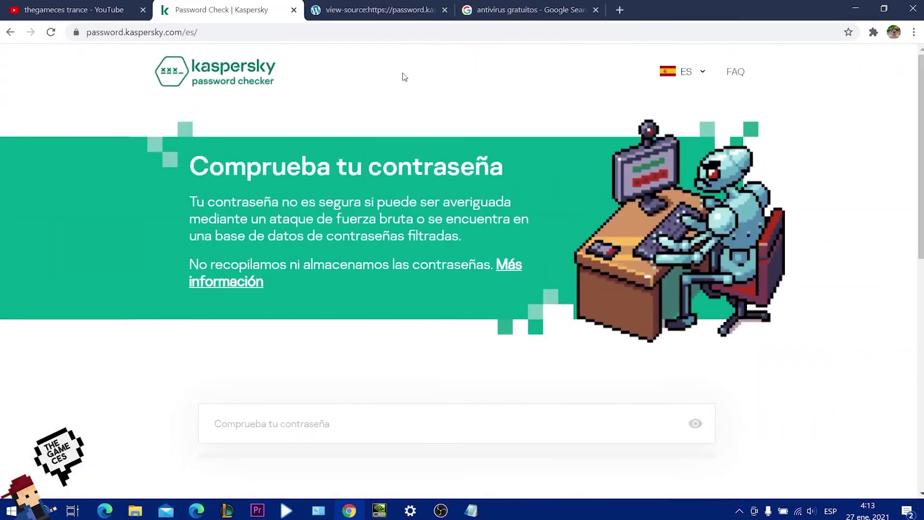
pyautogui.click(329, 7)
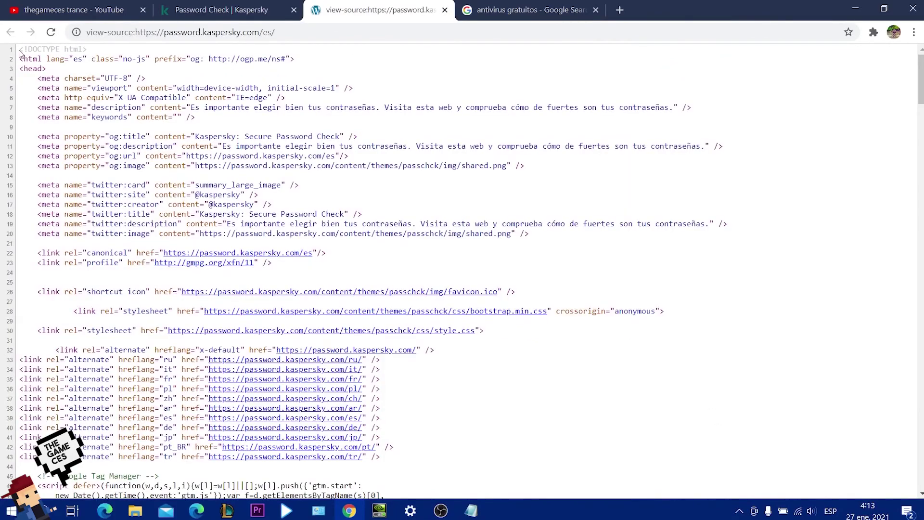
pyautogui.moveTo(19, 49); pyautogui.dragTo(198, 486)
pyautogui.hotkey('ctrl', 'a')
pyautogui.scroll(-20, 465, 476)
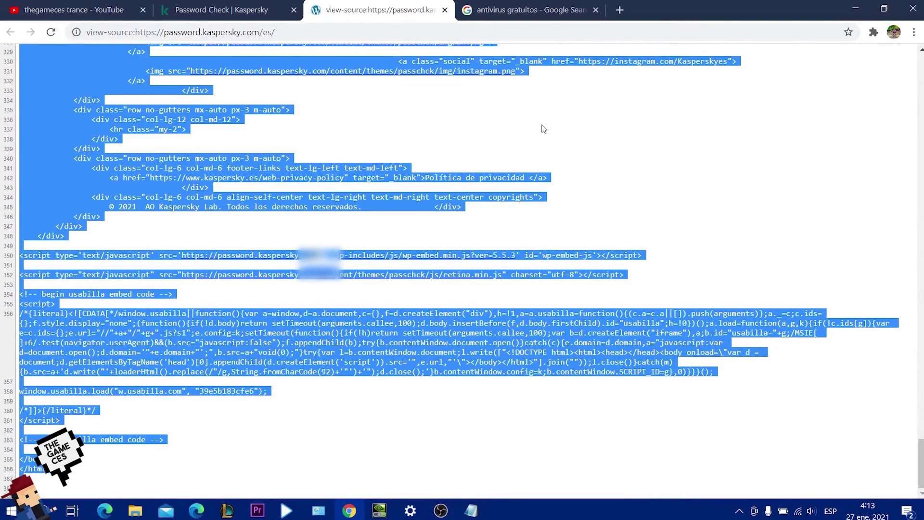
pyautogui.click(210, 6)
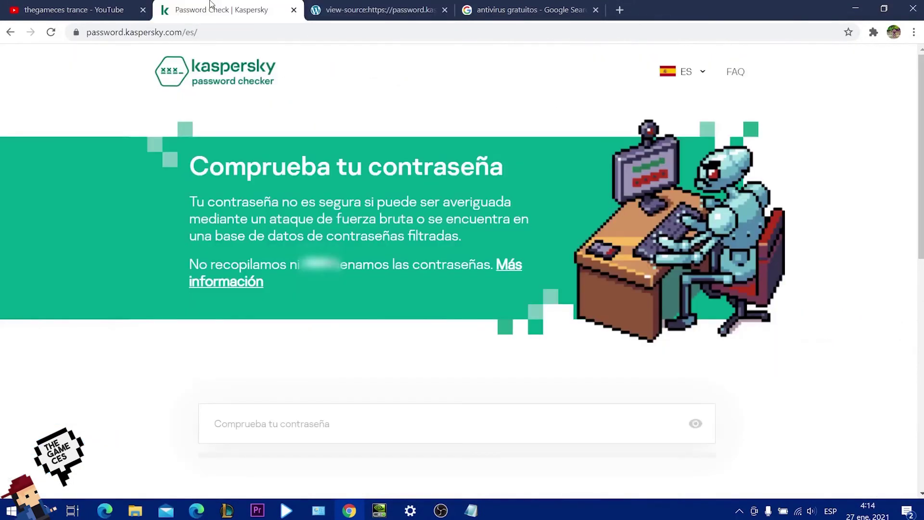
pyautogui.click(620, 10)
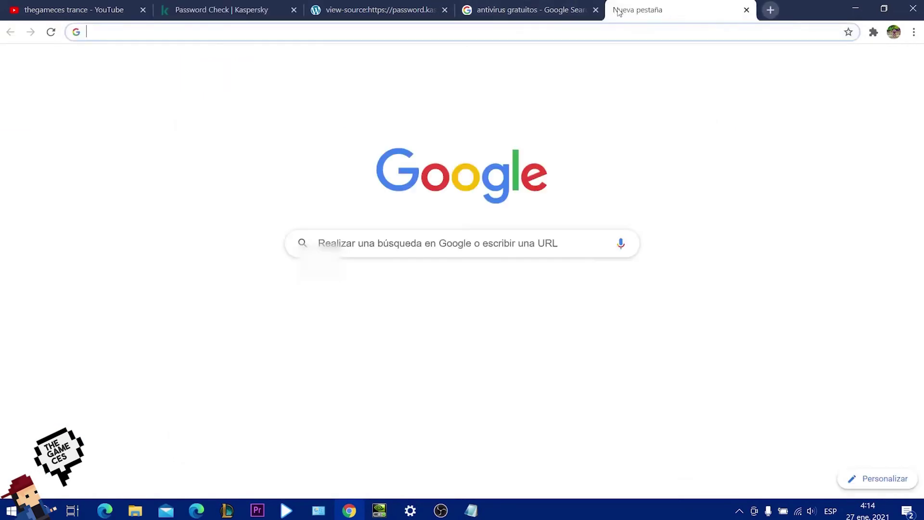
# Open a new incognito window and load facebook.com.
pyautogui.click(914, 31)
pyautogui.click(837, 80)
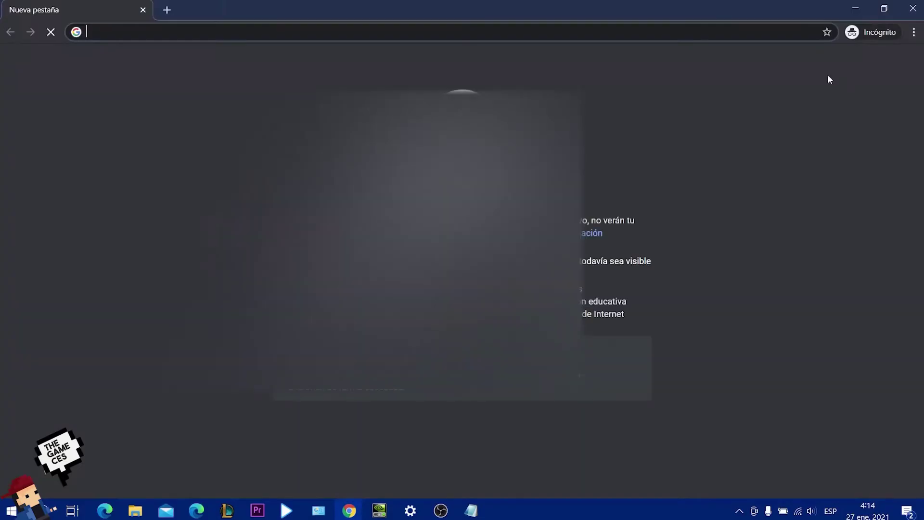
pyautogui.write('facebook.com')
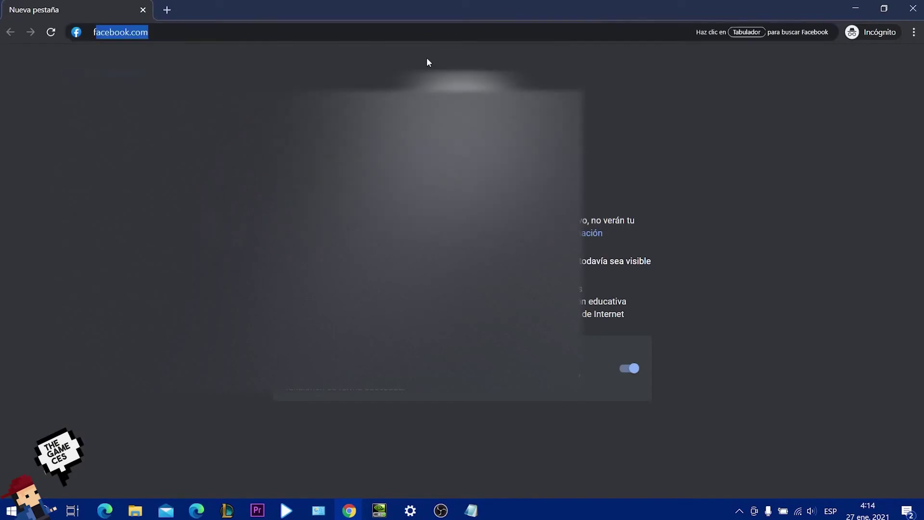
pyautogui.press('Return')
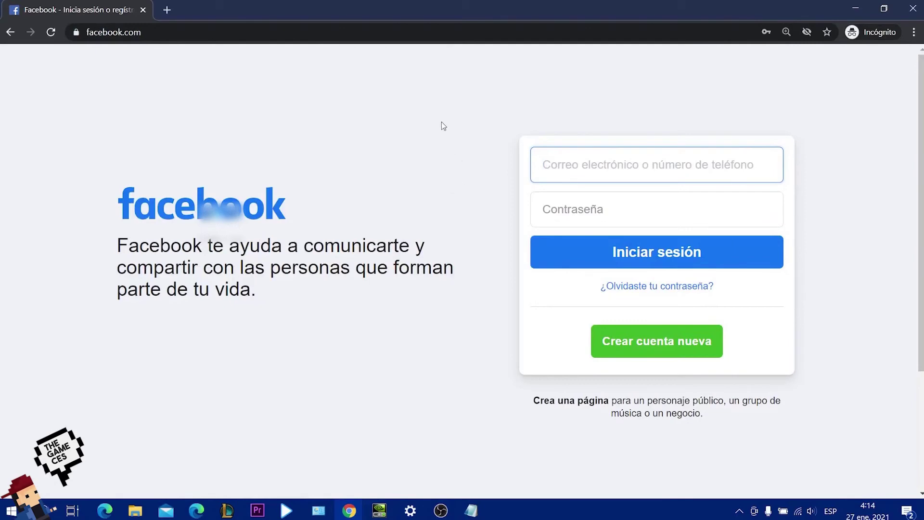
# Open Facebook's page source in a second tab, then return to the login page tab.
pyautogui.rightClick(870, 116)
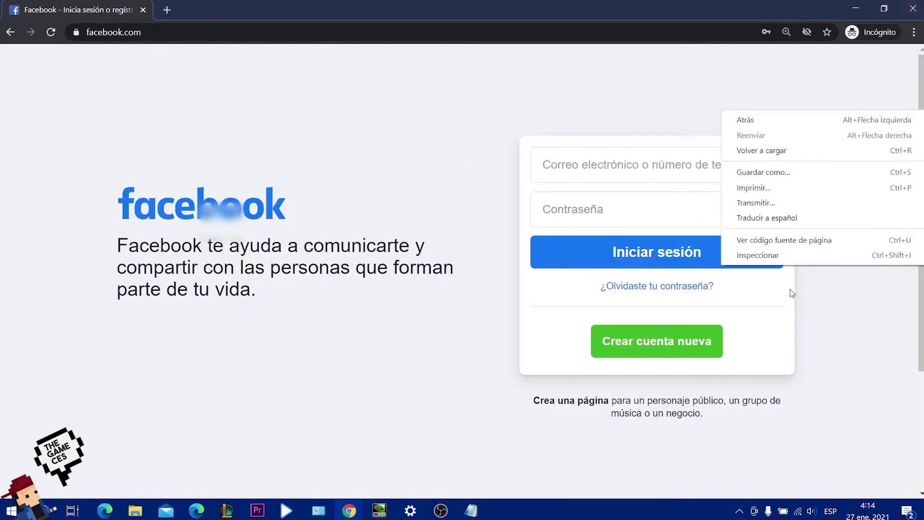
pyautogui.click(772, 243)
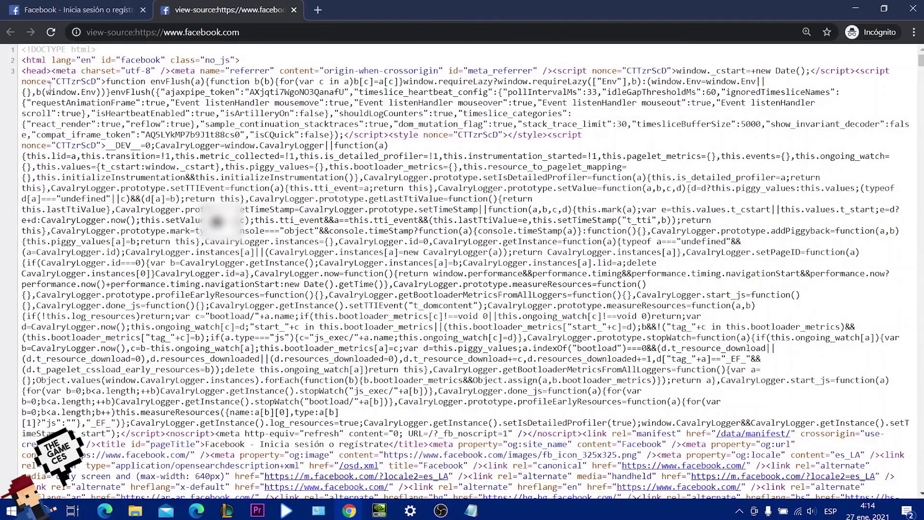
pyautogui.moveTo(21, 50); pyautogui.dragTo(597, 444)
pyautogui.click(901, 217)
pyautogui.scroll(-1, 462, 270)
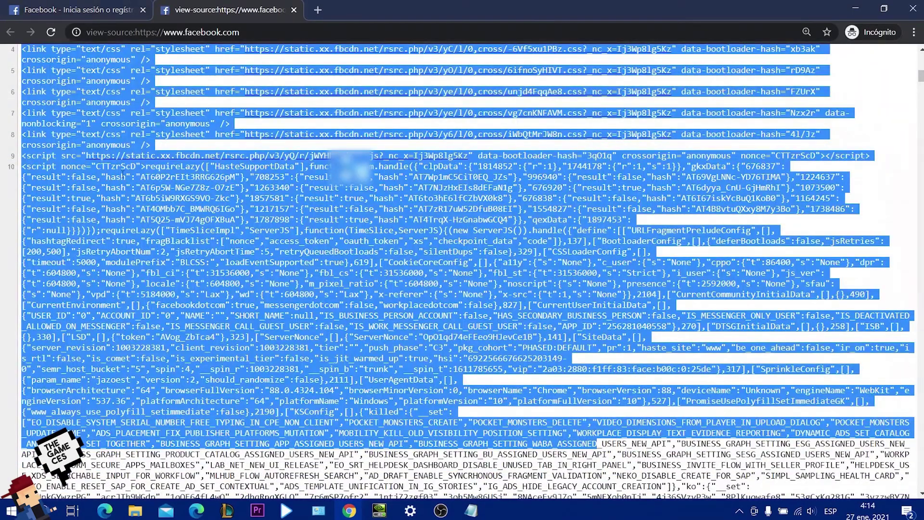
pyautogui.click(122, 175)
pyautogui.scroll(15, 122, 176)
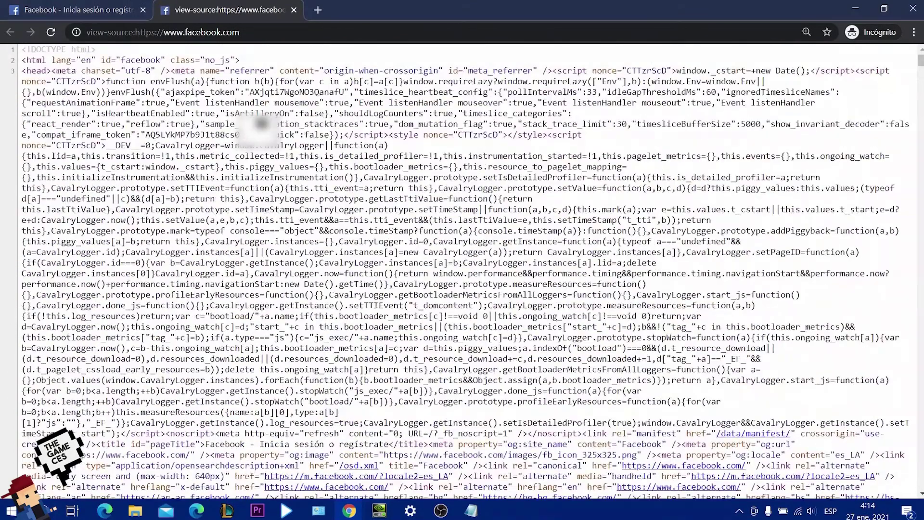
pyautogui.click(106, 6)
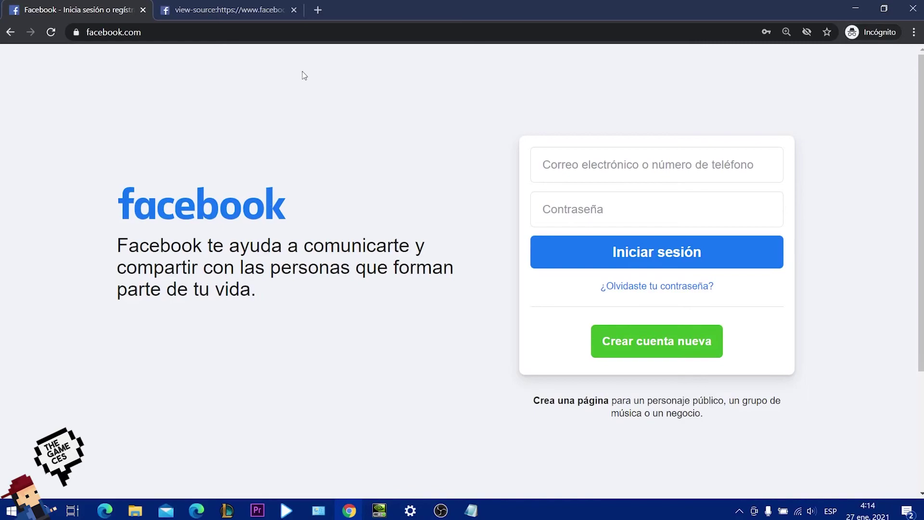
# Switch between the page-source and login tabs, selecting part of the source, ending on 'Facebook - Inicia sesión'.
pyautogui.click(245, 8)
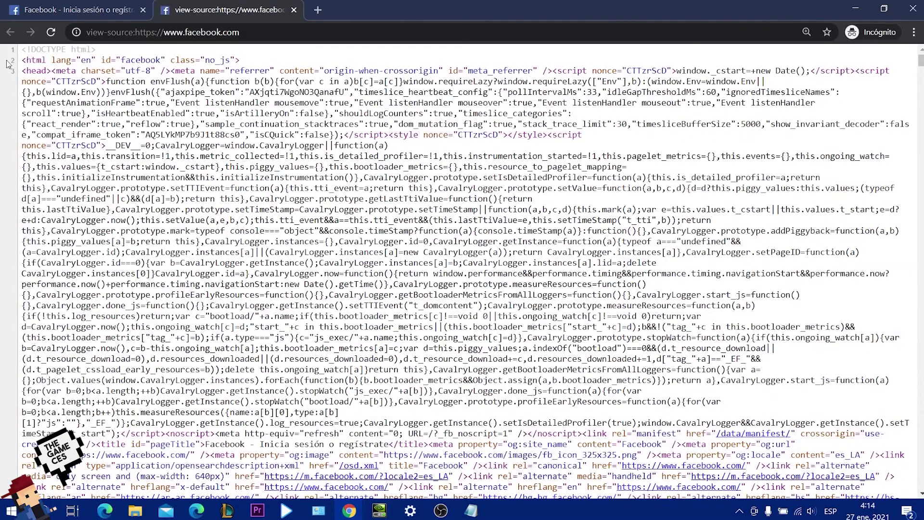
pyautogui.moveTo(22, 51); pyautogui.dragTo(679, 333)
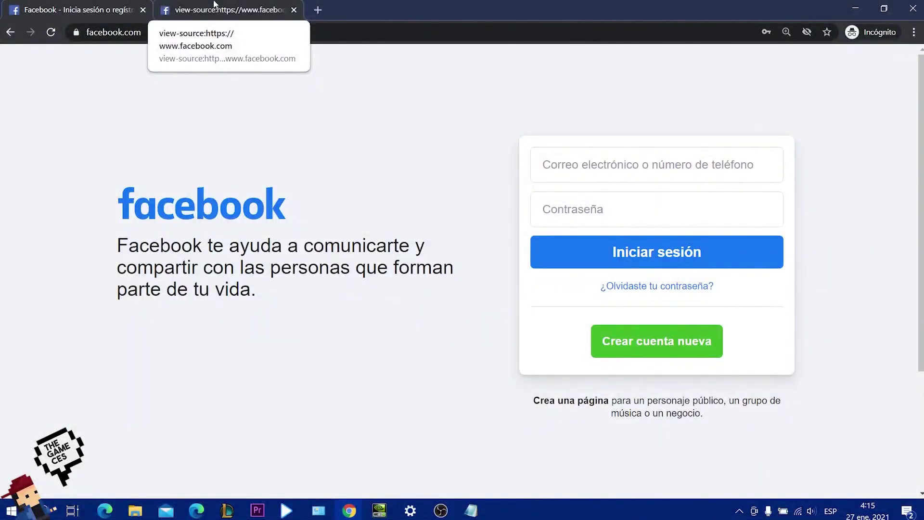
pyautogui.click(214, 5)
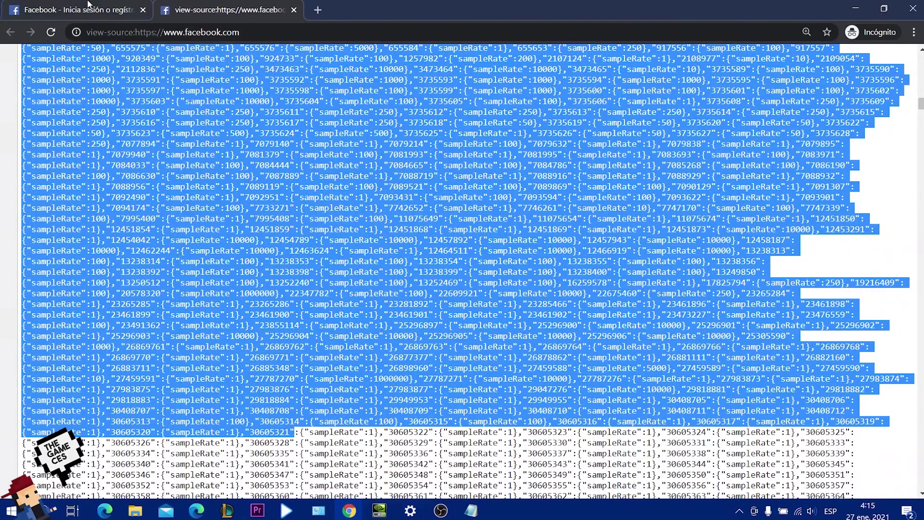
pyautogui.click(90, 5)
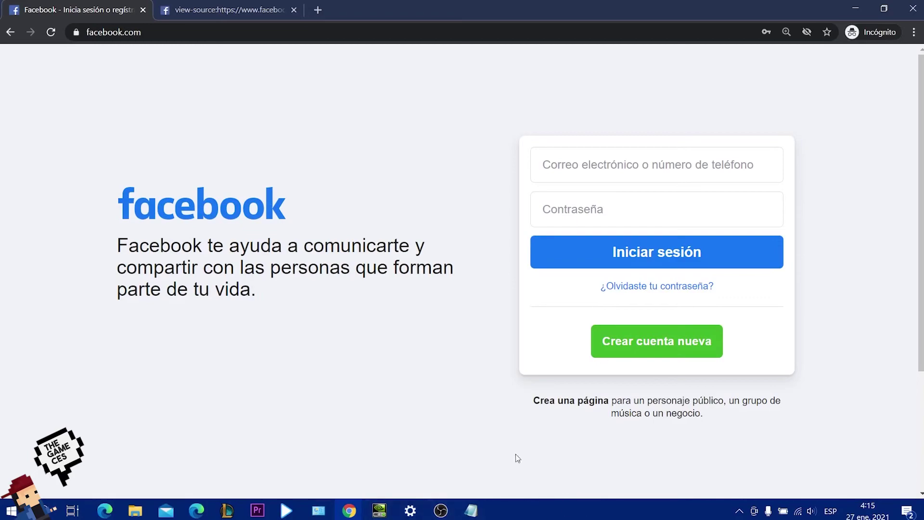
pyautogui.click(226, 9)
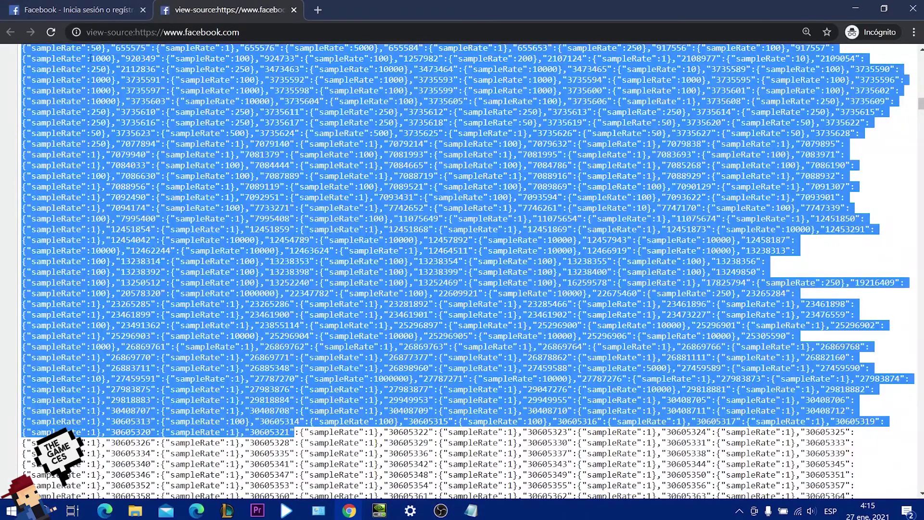
pyautogui.click(77, 7)
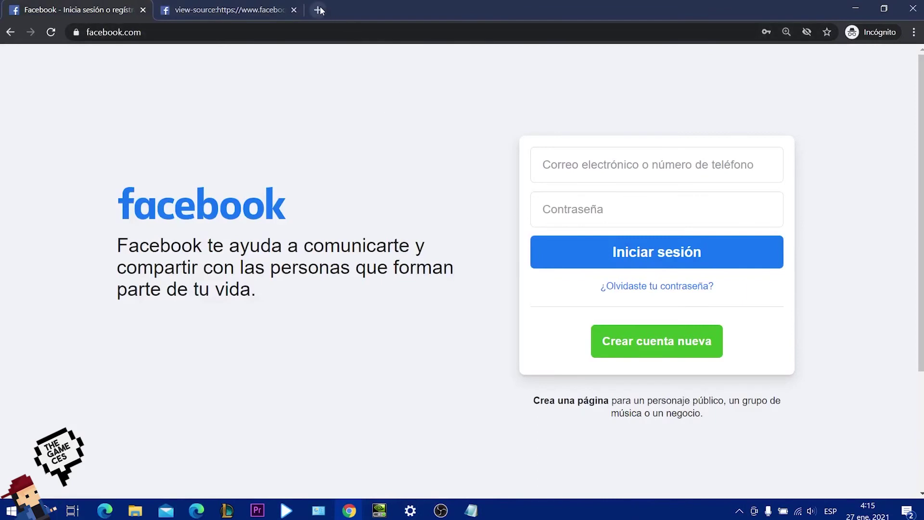
# Open a new incognito tab and load facebook.com.
pyautogui.click(320, 9)
pyautogui.write('facebook.com')
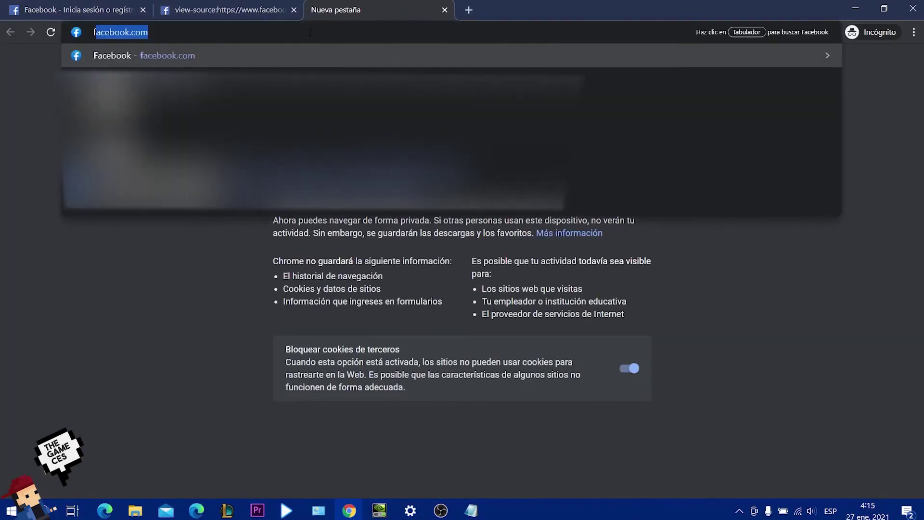
pyautogui.press('Return')
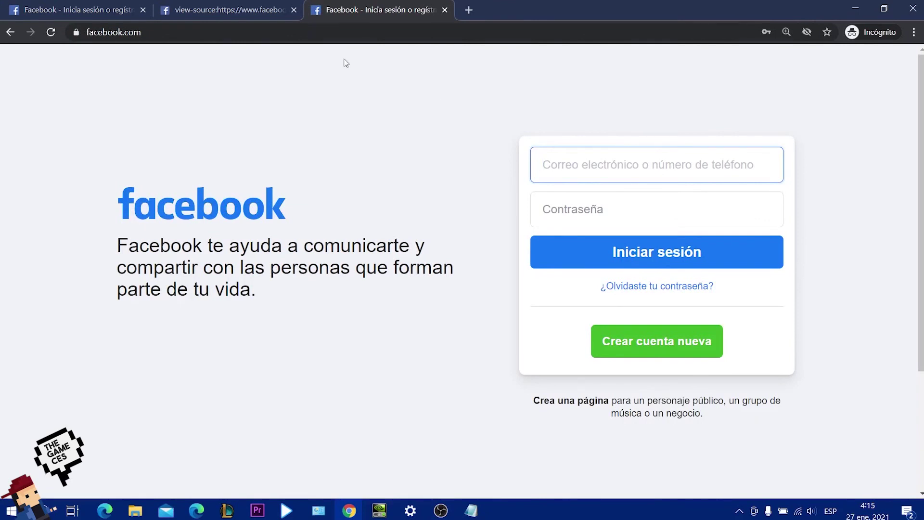
# Enter a made-up e-mail address and a password in the Facebook login fields.
pyautogui.click(598, 161)
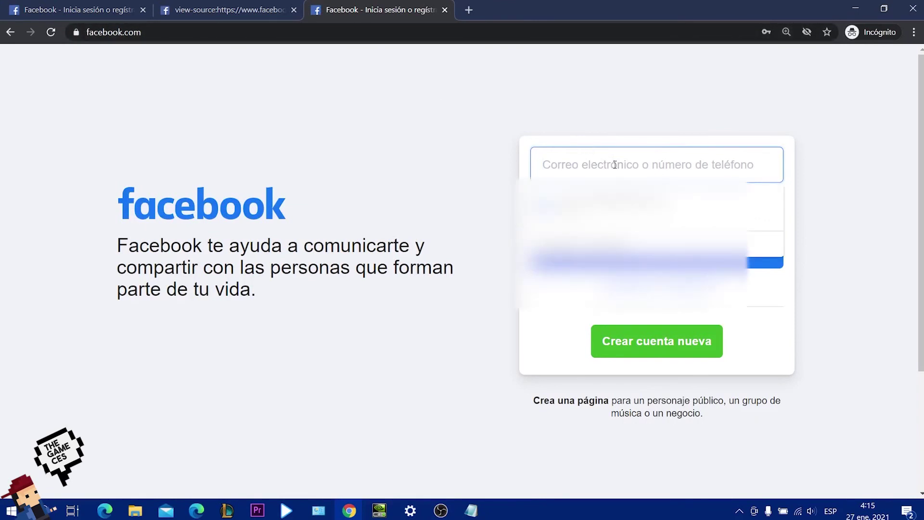
pyautogui.write('fineinenejnrpo')
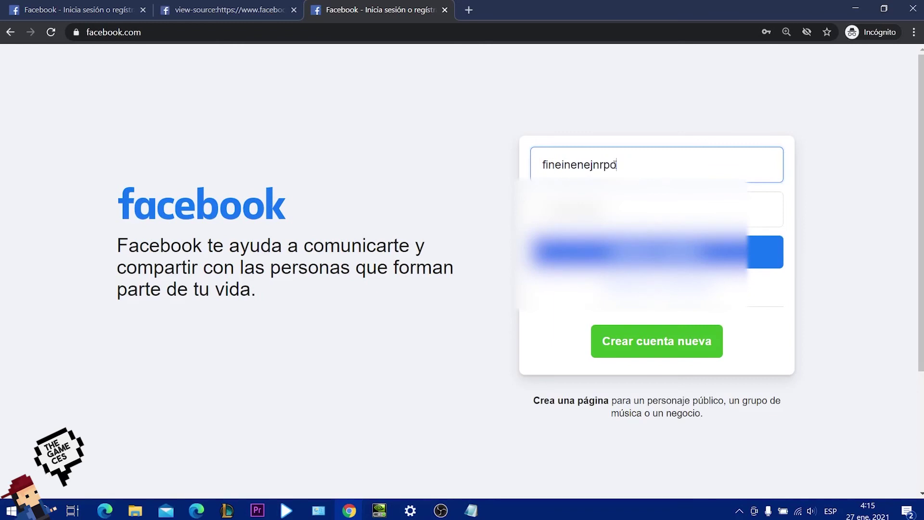
pyautogui.write('@efomweopwe.')
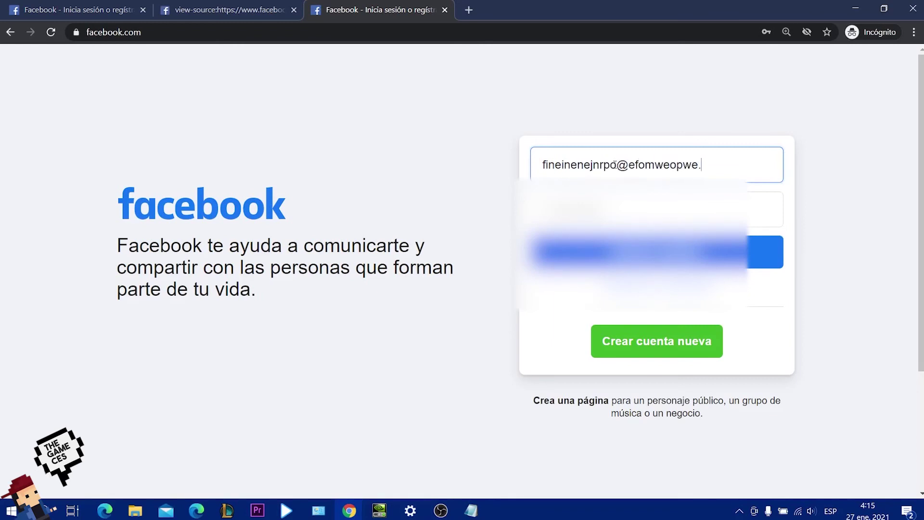
pyautogui.write('com')
pyautogui.click(656, 209)
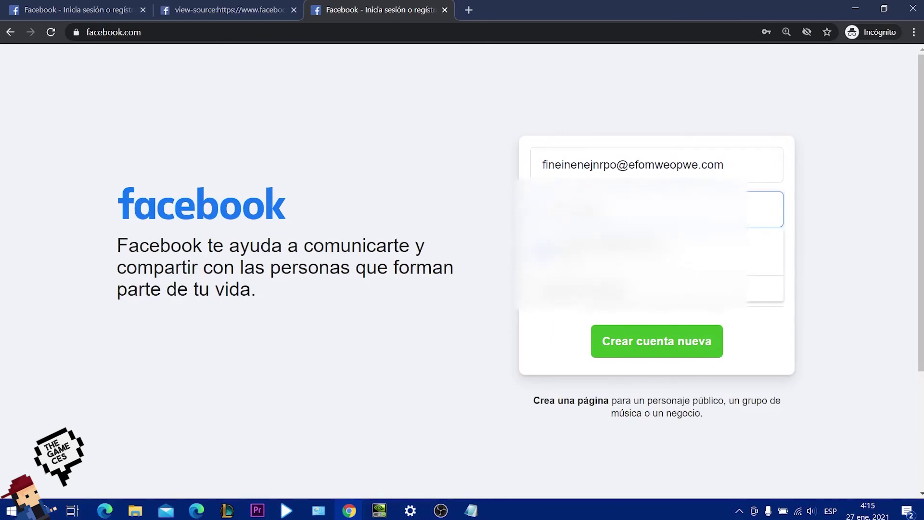
pyautogui.click(597, 248)
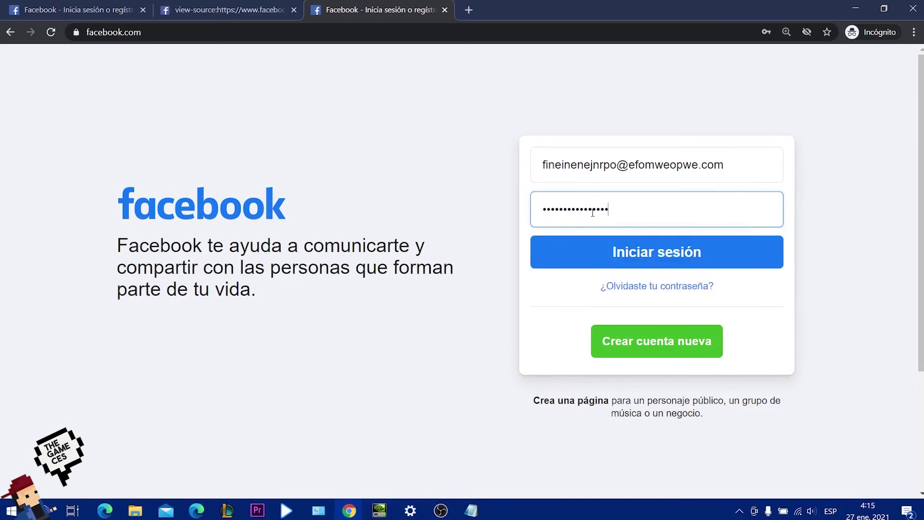
pyautogui.click(528, 264)
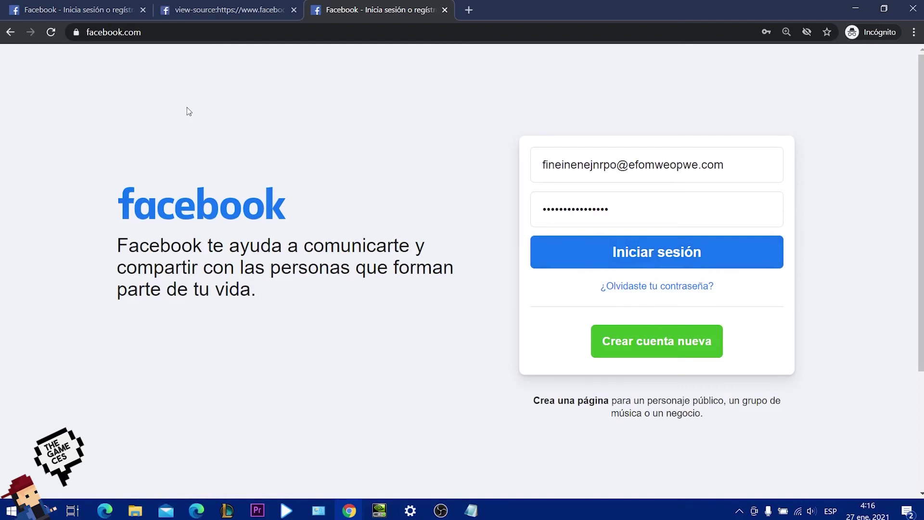
pyautogui.click(173, 38)
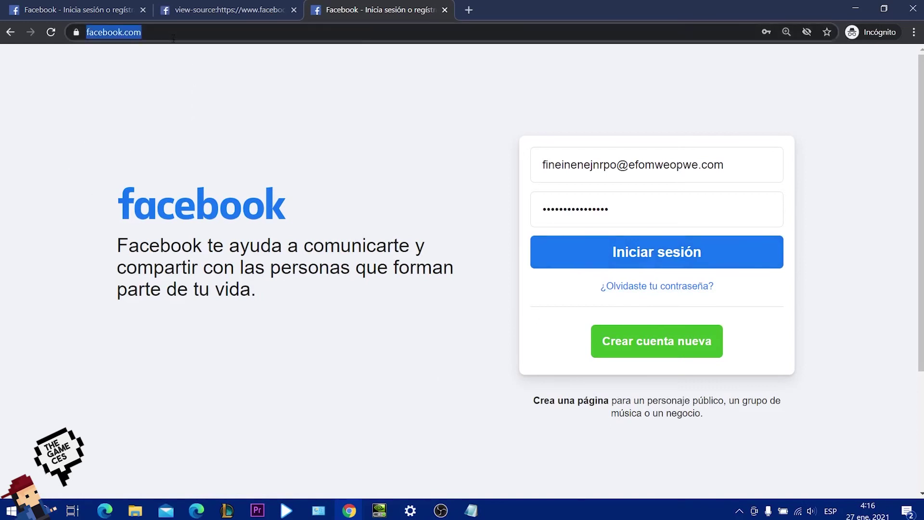
# Submit the fake credentials with Iniciar sesión, getting the no-matching-account error.
pyautogui.click(199, 32)
pyautogui.moveTo(65, 295); pyautogui.dragTo(731, 313)
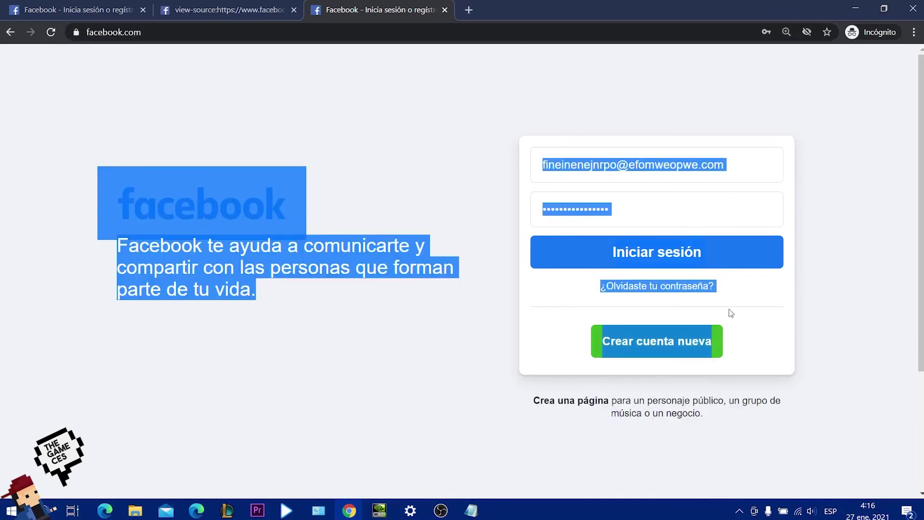
pyautogui.click(731, 313)
pyautogui.moveTo(746, 175); pyautogui.dragTo(489, 194)
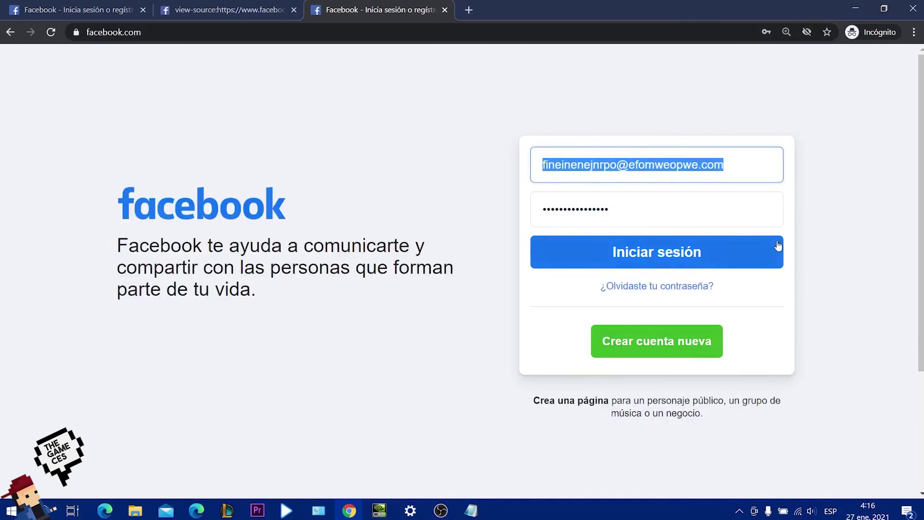
pyautogui.moveTo(770, 212); pyautogui.dragTo(482, 226)
pyautogui.click(610, 260)
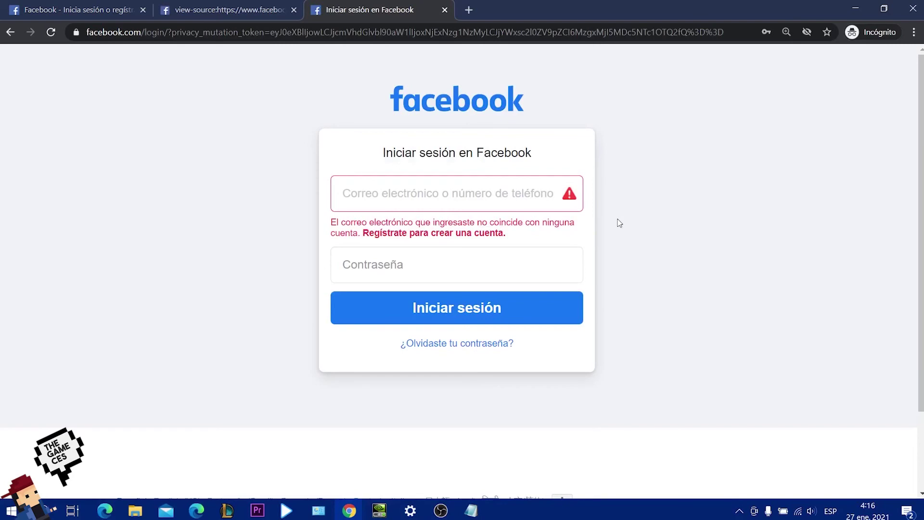
# Type a long string of 'a' characters into the password field on the error page.
pyautogui.click(368, 265)
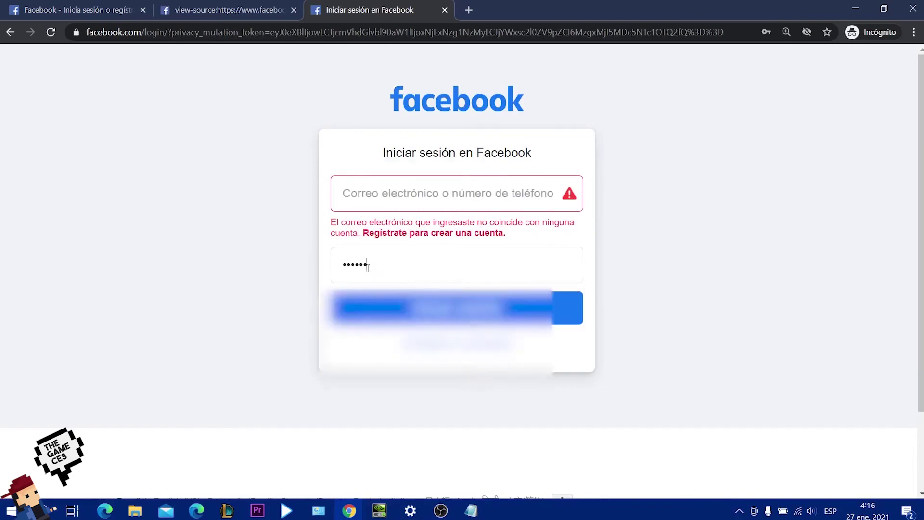
pyautogui.press('Down')
pyautogui.press('Return')
pyautogui.write('aaaaaaaaaaaaaaaaaaaaaaaaaaaaaaaaaaaaaaaa')
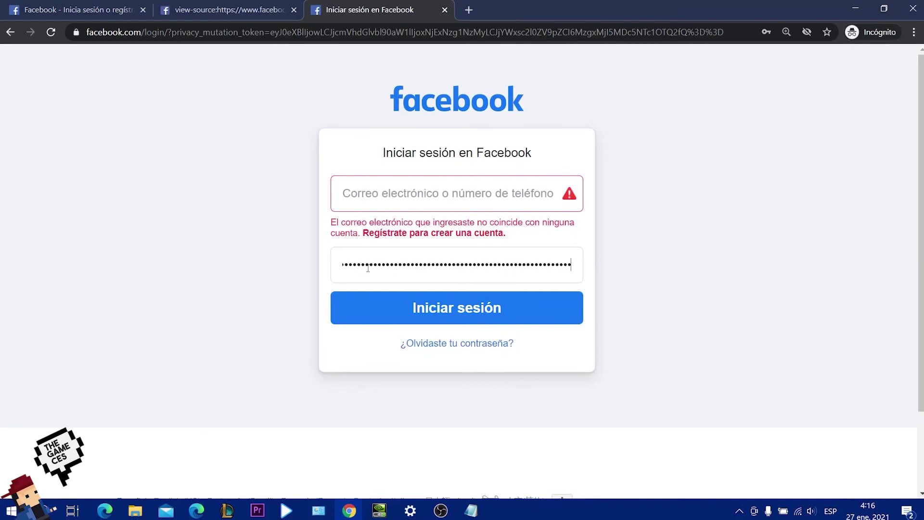
pyautogui.write('aaa')
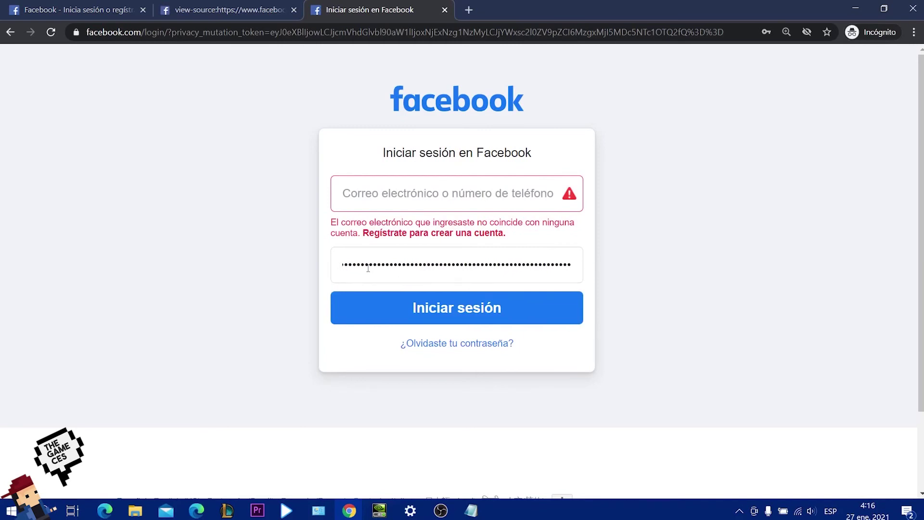
pyautogui.moveTo(368, 268); pyautogui.dragTo(184, 138)
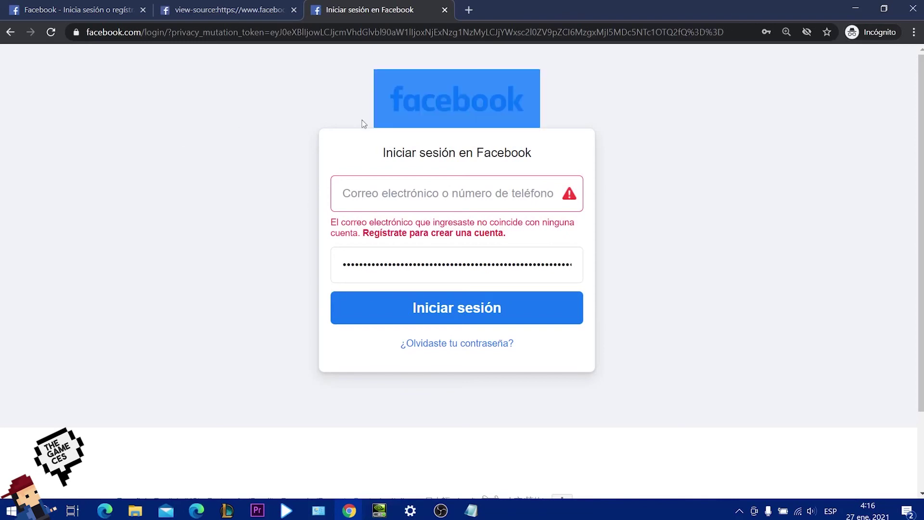
# Reload a fresh, empty login page by entering facebook.com in the address bar.
pyautogui.click(352, 32)
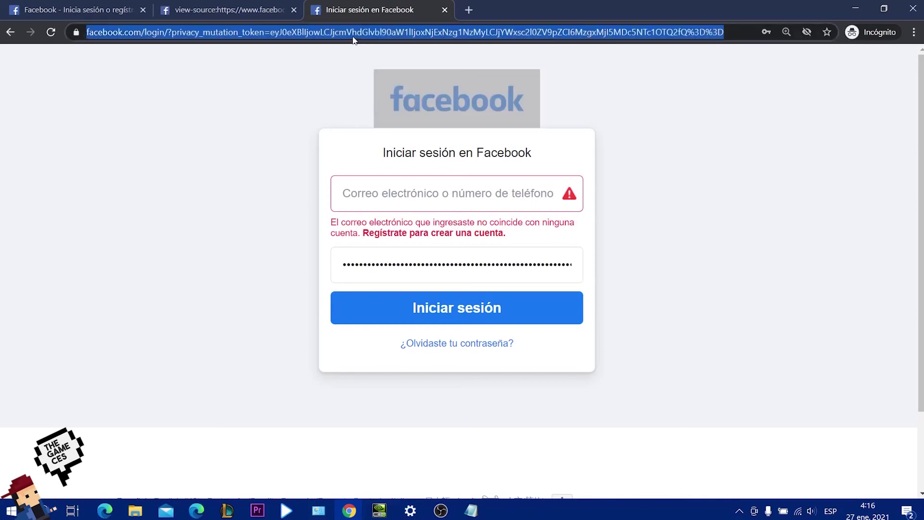
pyautogui.write('facebook.com')
pyautogui.press('Return')
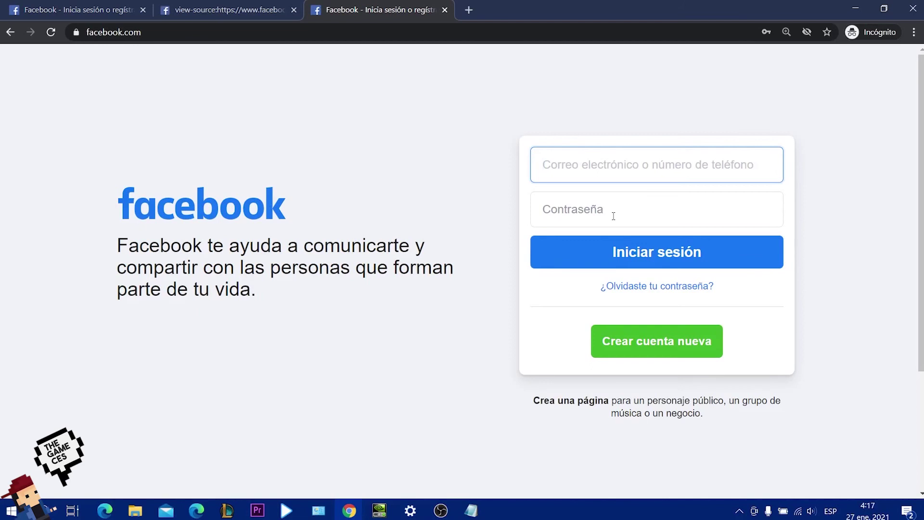
pyautogui.write('oennvpienipnvrjovneovneopv')
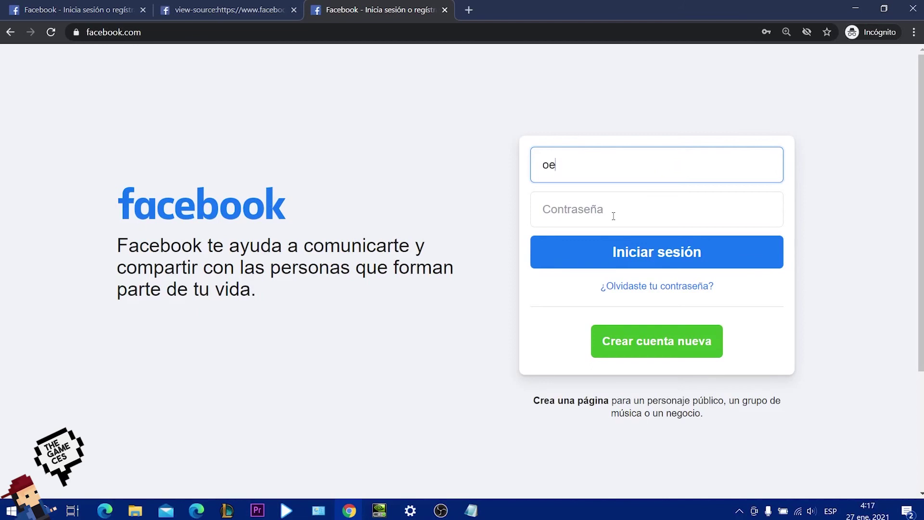
pyautogui.click(614, 216)
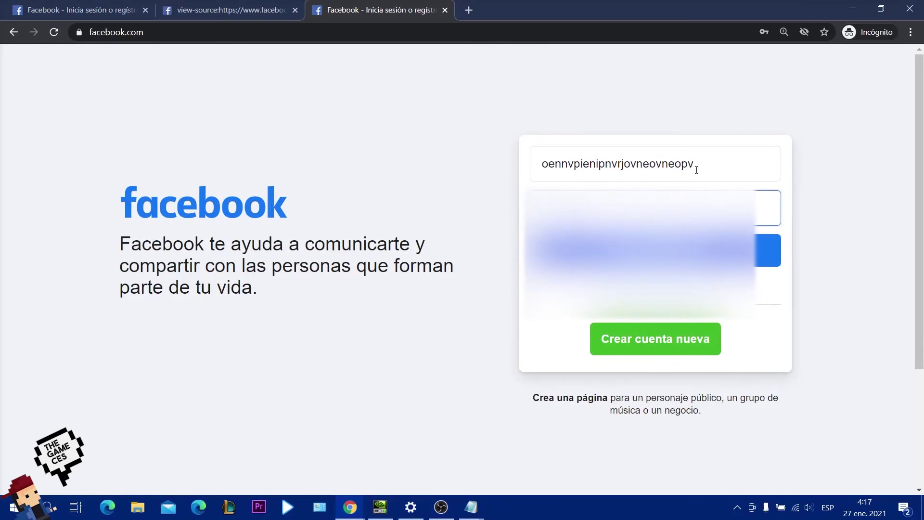
pyautogui.doubleClick(697, 170)
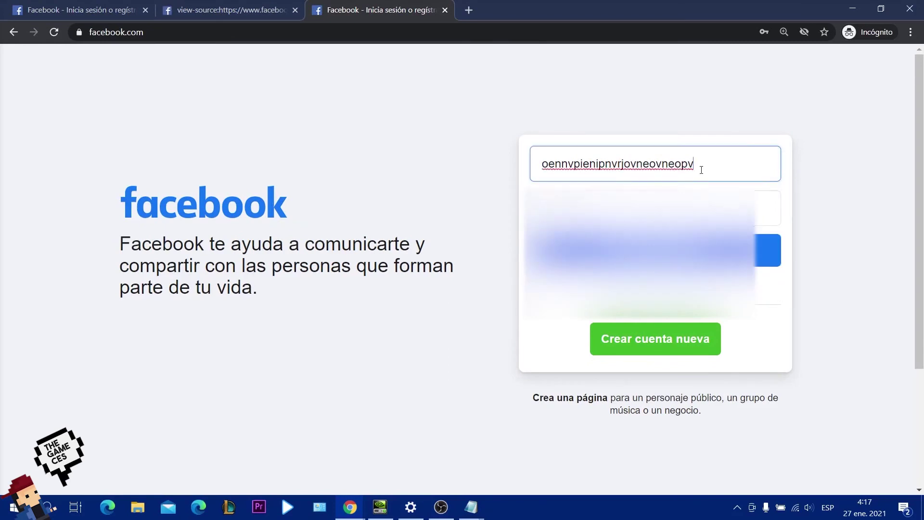
pyautogui.click(699, 170)
pyautogui.press('BackSpace')
pyautogui.press('BackSpace')
pyautogui.press('BackSpace')
pyautogui.press('BackSpace')
pyautogui.press('BackSpace')
pyautogui.press('BackSpace')
pyautogui.press('BackSpace')
pyautogui.press('BackSpace')
pyautogui.press('BackSpace')
pyautogui.press('BackSpace')
pyautogui.press('BackSpace')
pyautogui.press('BackSpace')
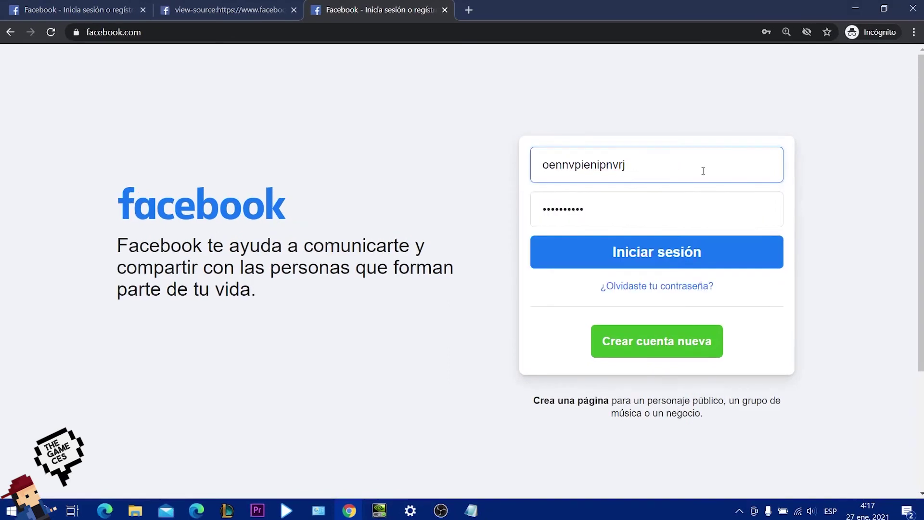
pyautogui.write('@gmail.')
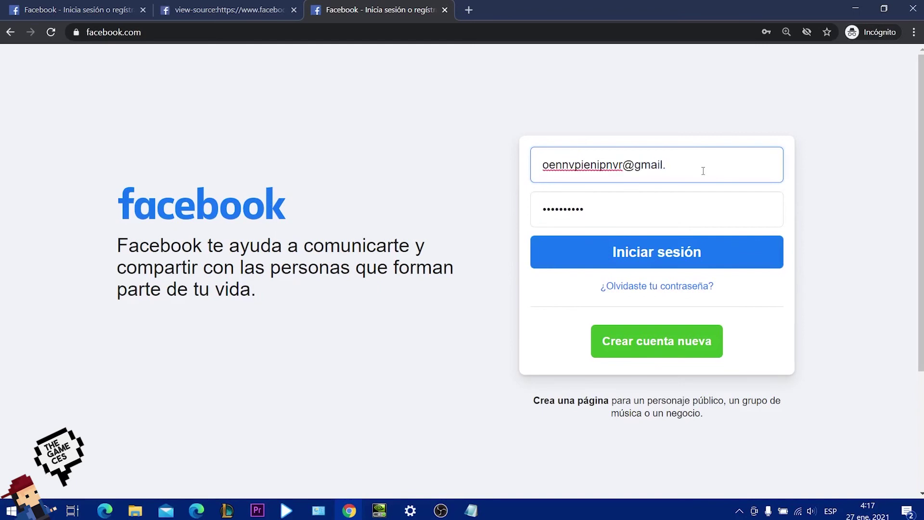
pyautogui.write('com')
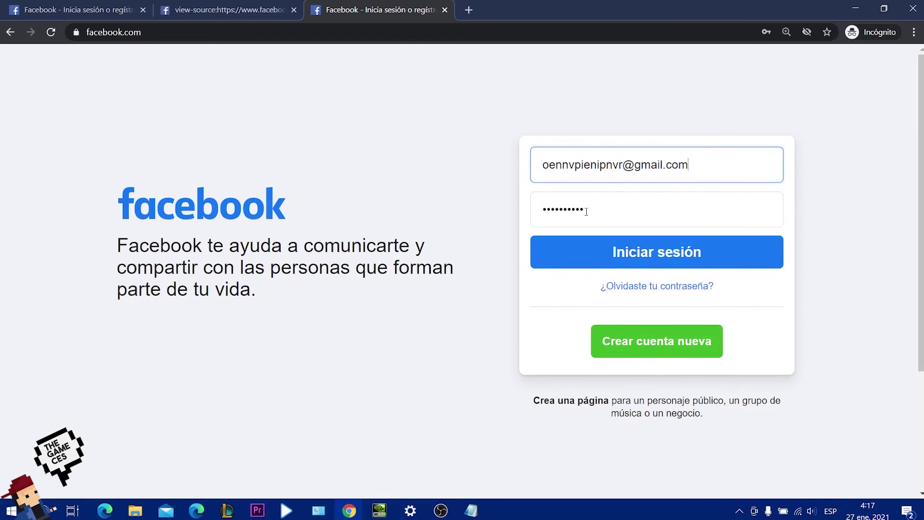
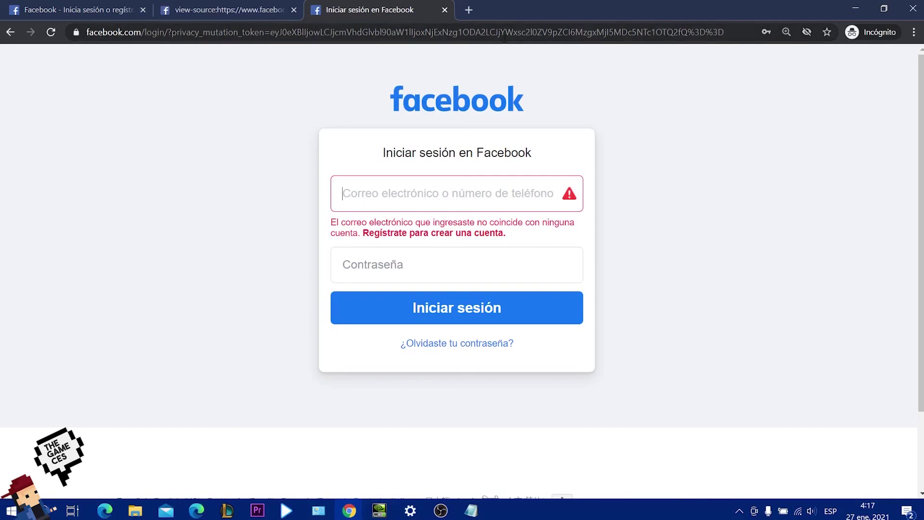
pyautogui.click(505, 33)
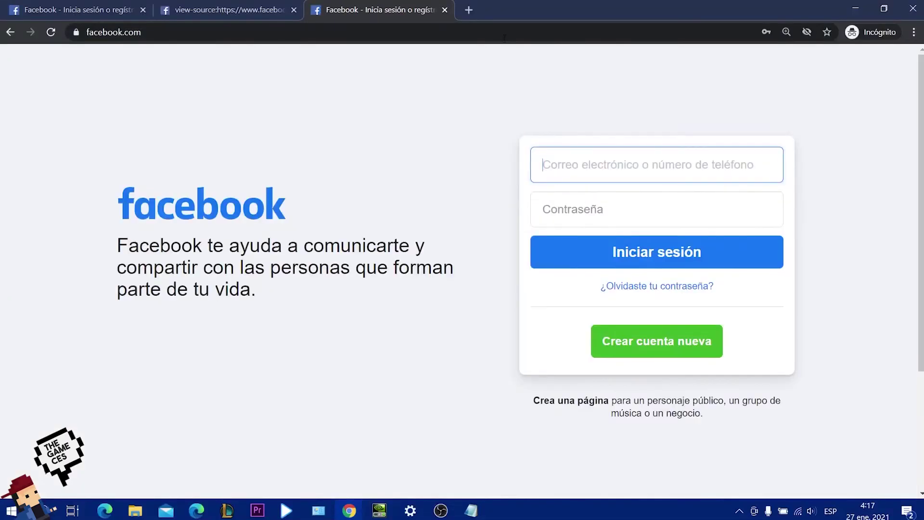
pyautogui.click(156, 32)
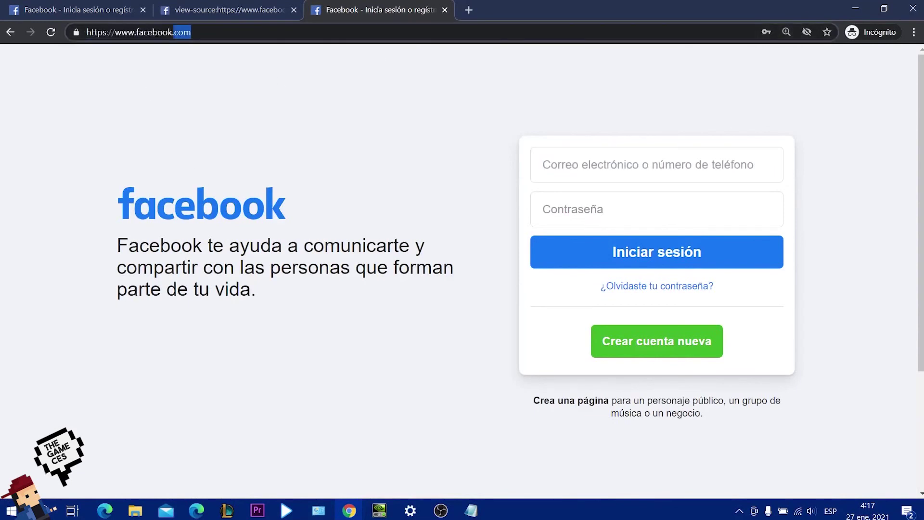
pyautogui.moveTo(191, 32); pyautogui.dragTo(73, 35)
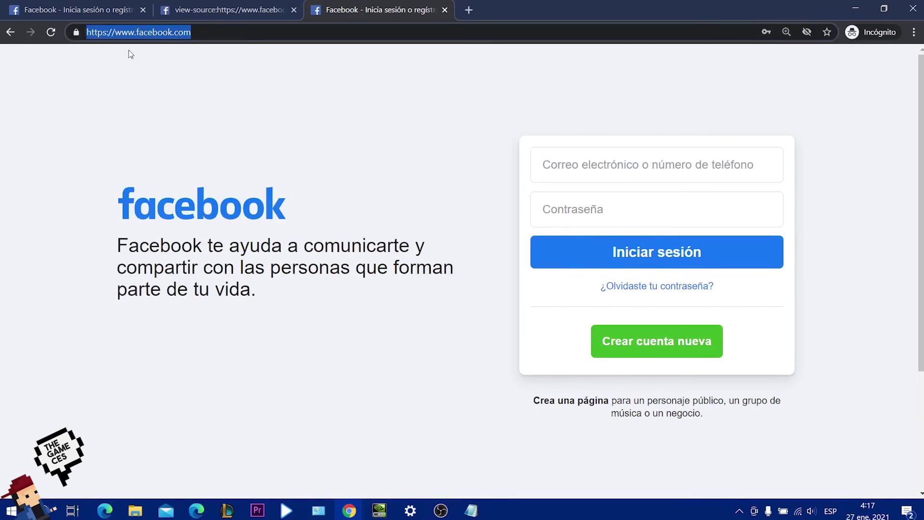
pyautogui.moveTo(191, 32); pyautogui.dragTo(49, 42)
pyautogui.hotkey('ctrl', 'c')
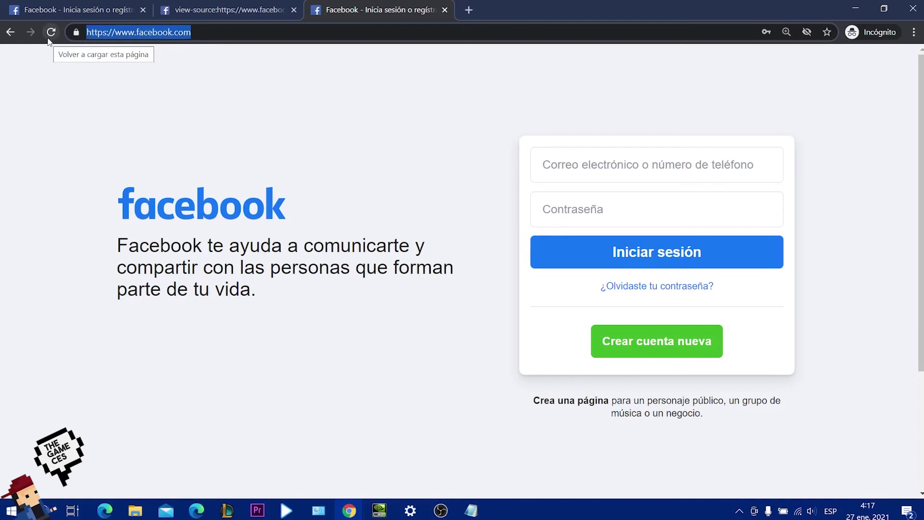
# Open the pasted Facebook address in a new incognito tab and select the whole URL.
pyautogui.click(468, 9)
pyautogui.hotkey('ctrl', 'v')
pyautogui.press('Return')
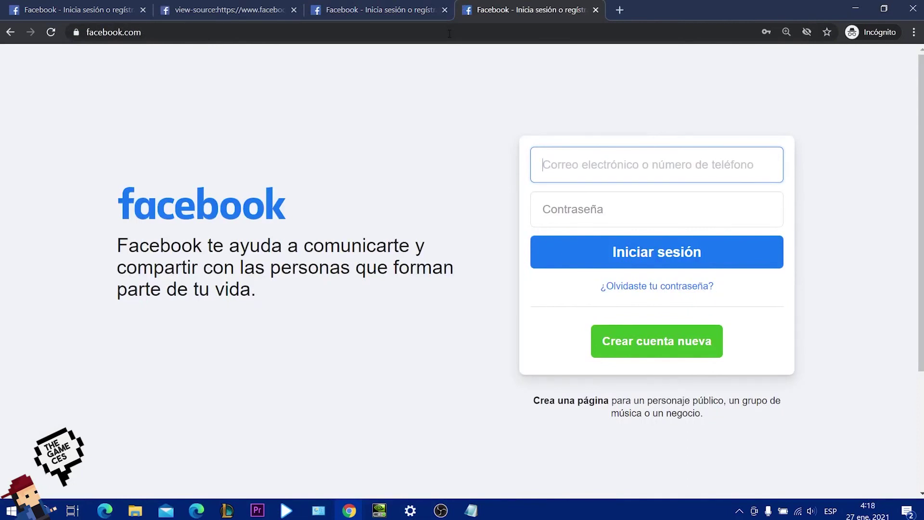
pyautogui.doubleClick(524, 29)
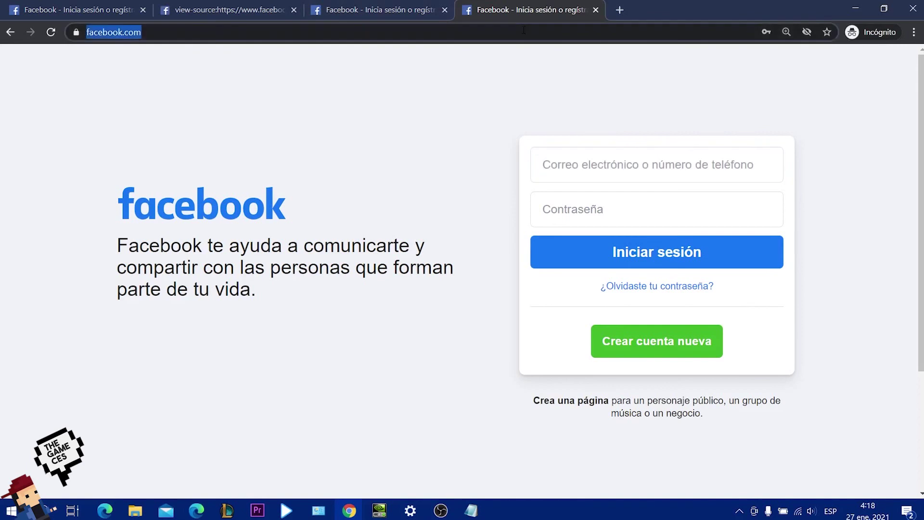
pyautogui.hotkey('ctrl', 'a')
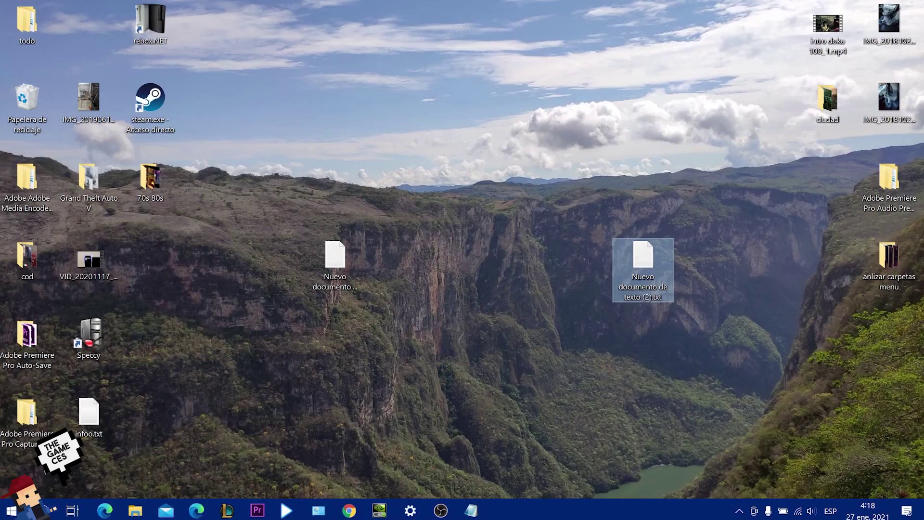
# Stack 'Nuevo documento de texto (2).txt' above the other file, then preview the three Notepad windows.
pyautogui.moveTo(644, 269); pyautogui.dragTo(639, 196)
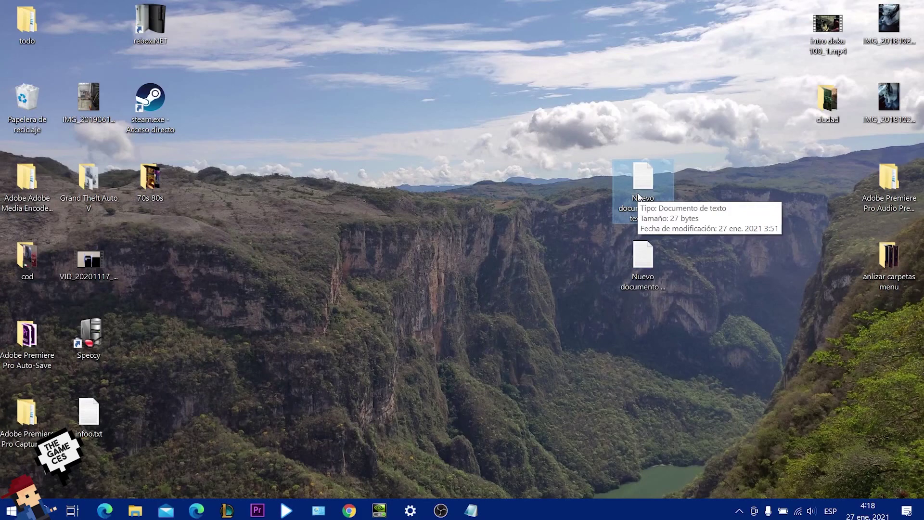
pyautogui.moveTo(627, 154); pyautogui.dragTo(700, 308)
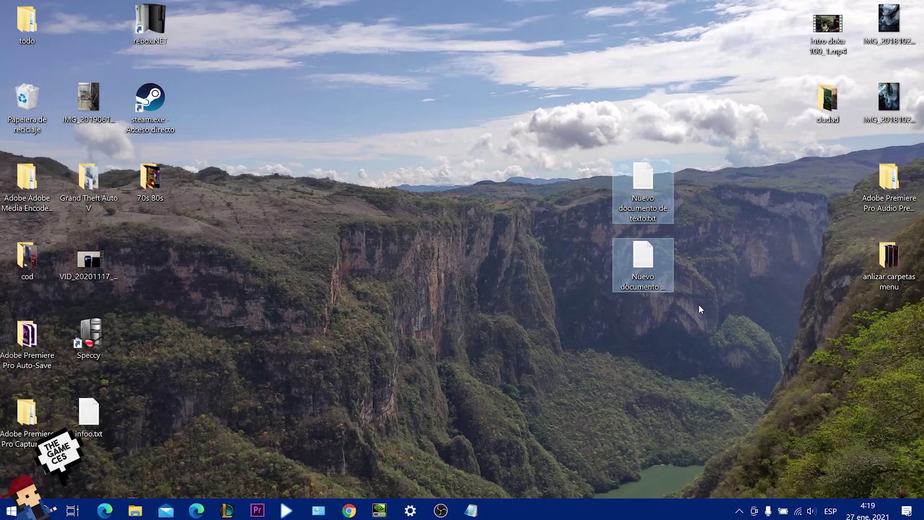
pyautogui.moveTo(292, 145); pyautogui.dragTo(488, 60)
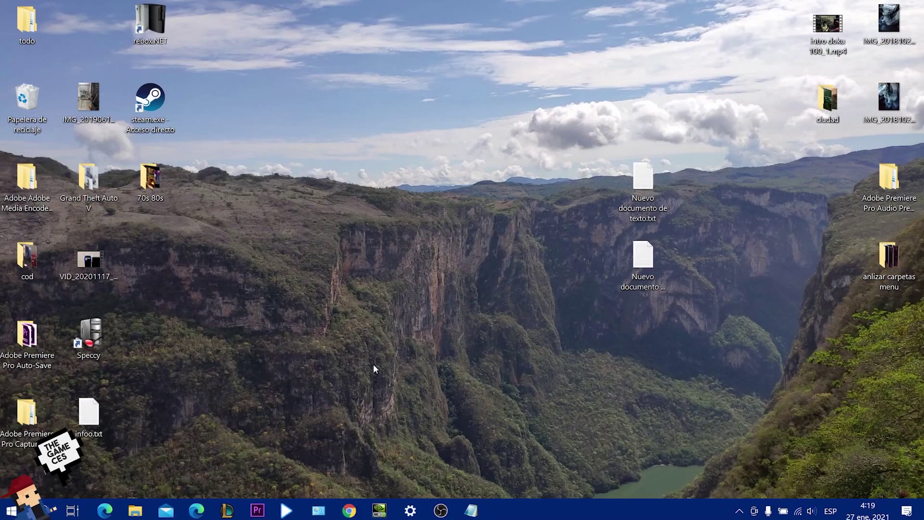
pyautogui.click(471, 511)
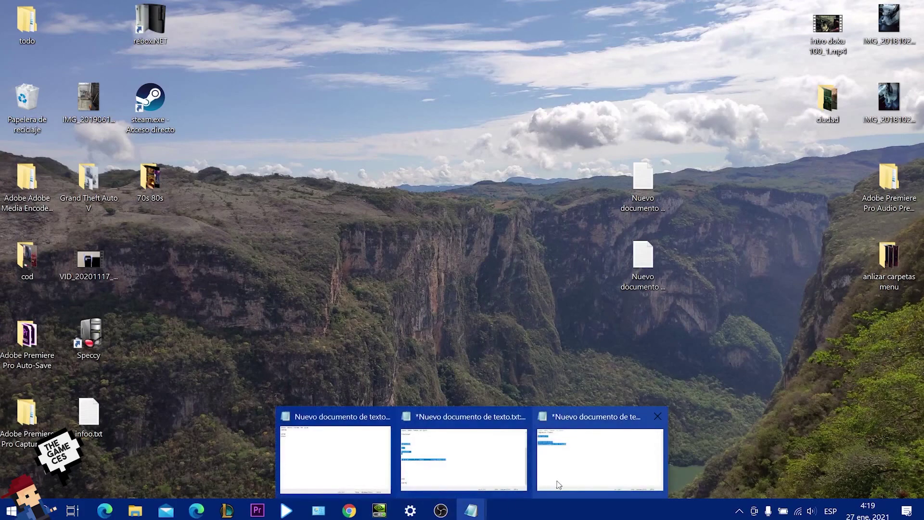